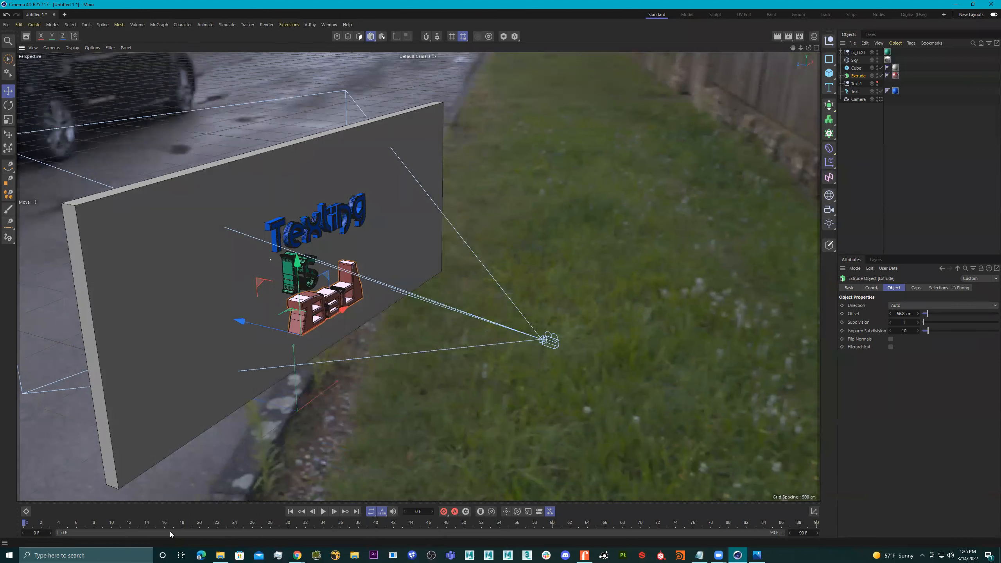
# Group the blue "Texting" text under a null named Texting_TEXT and place it first in the object hierarchy.
pyautogui.moveTo(76, 521); pyautogui.dragTo(13, 536)
pyautogui.keyDown('alt'); pyautogui.moveTo(365, 288); pyautogui.dragTo(289, 234); pyautogui.keyUp('alt')
pyautogui.click(287, 232)
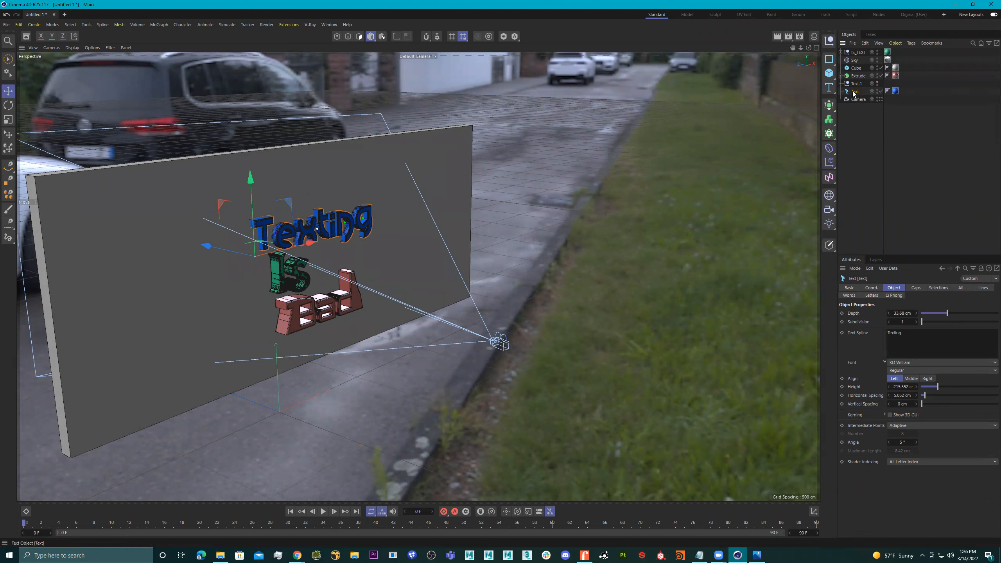
pyautogui.hotkey('alt', 'g')
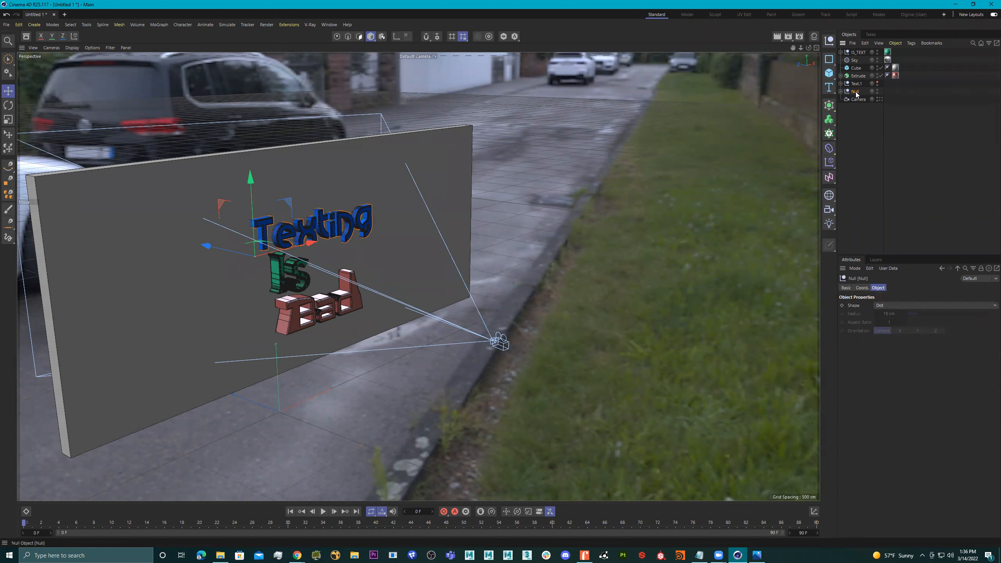
pyautogui.doubleClick(853, 92)
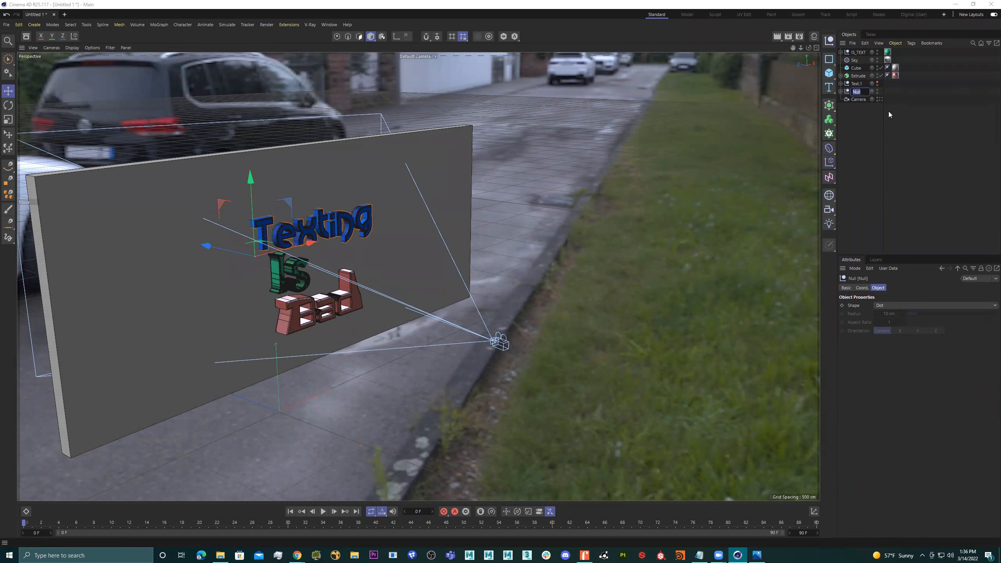
pyautogui.write('TEXT')
pyautogui.press('Return')
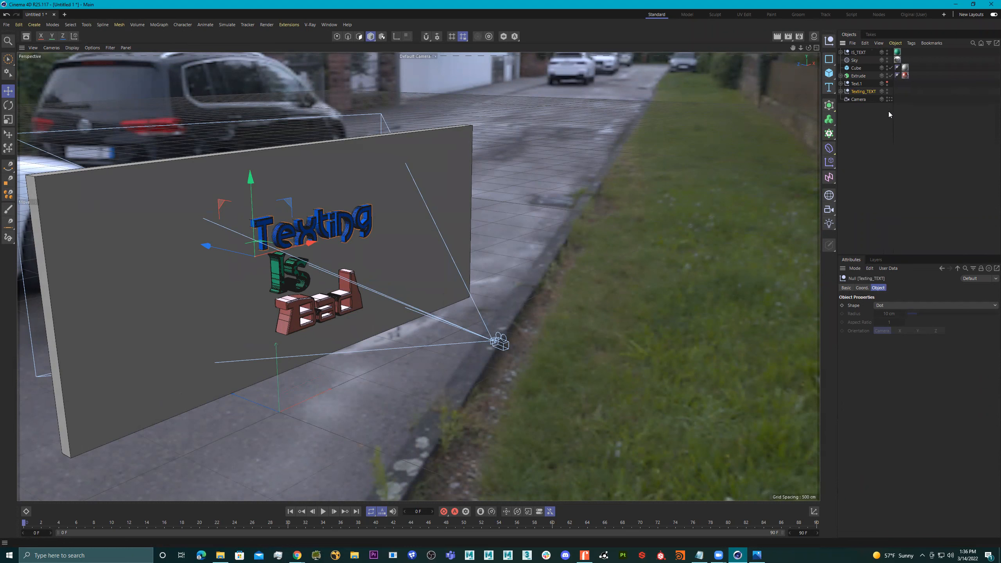
pyautogui.keyDown('ctrl'); pyautogui.click(855, 83); pyautogui.keyUp('ctrl')
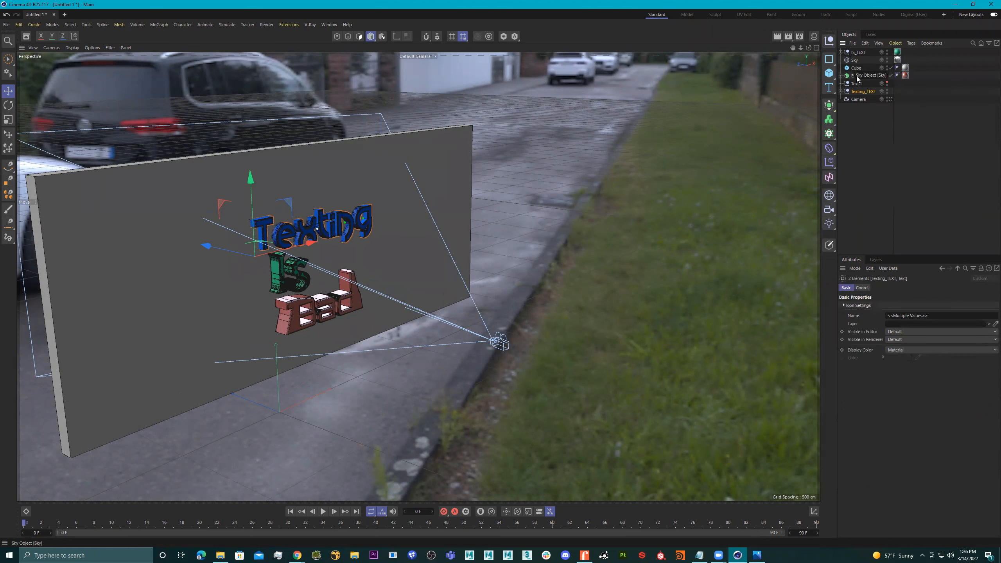
pyautogui.moveTo(860, 94); pyautogui.dragTo(855, 51)
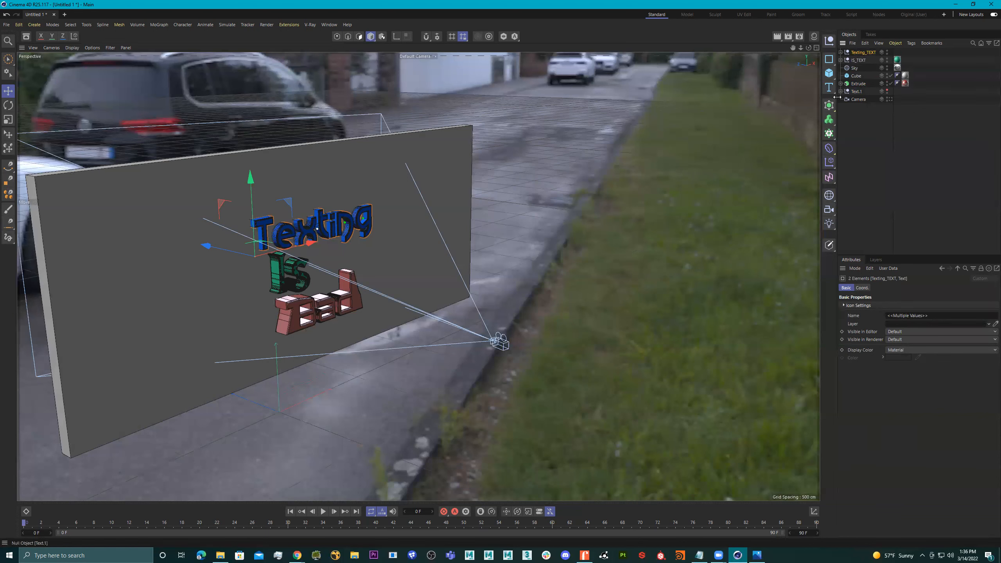
# Group the red "Bad" extrusion under a null named BAD_TEXT and place it directly below IS_TEXT.
pyautogui.click(302, 312)
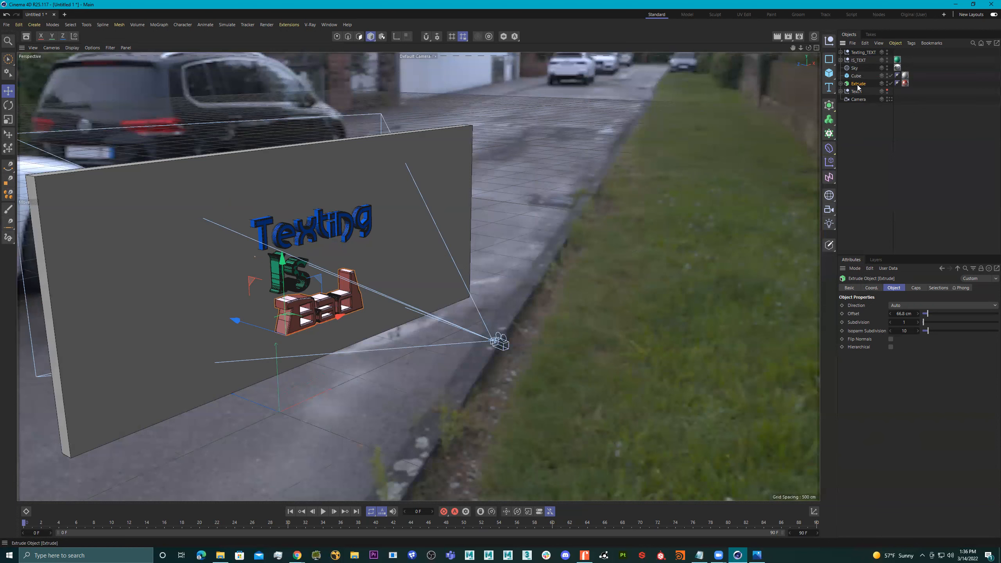
pyautogui.hotkey('alt', 'g')
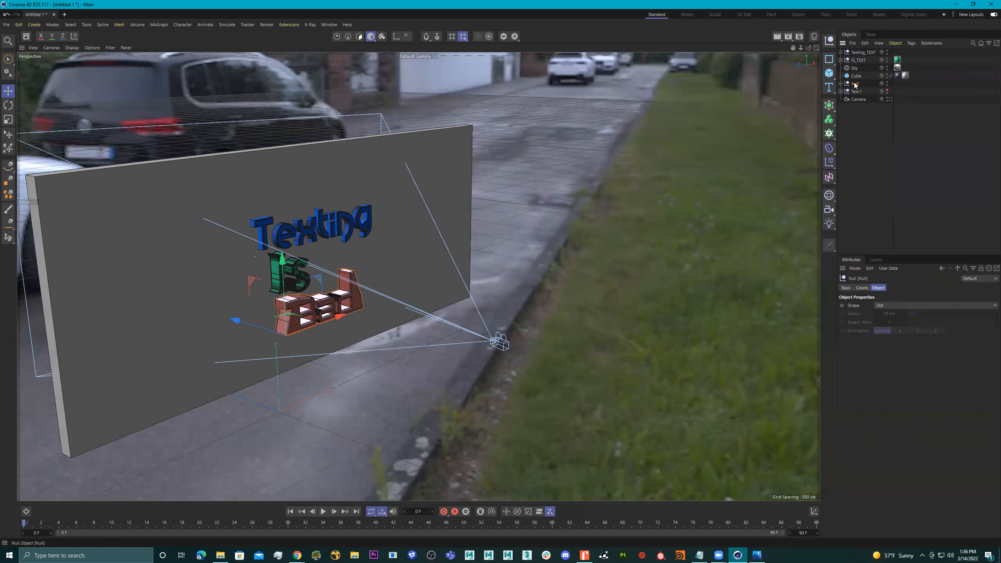
pyautogui.doubleClick(854, 84)
pyautogui.write('BAD_TEXT')
pyautogui.press('Return')
pyautogui.moveTo(861, 84); pyautogui.dragTo(860, 66)
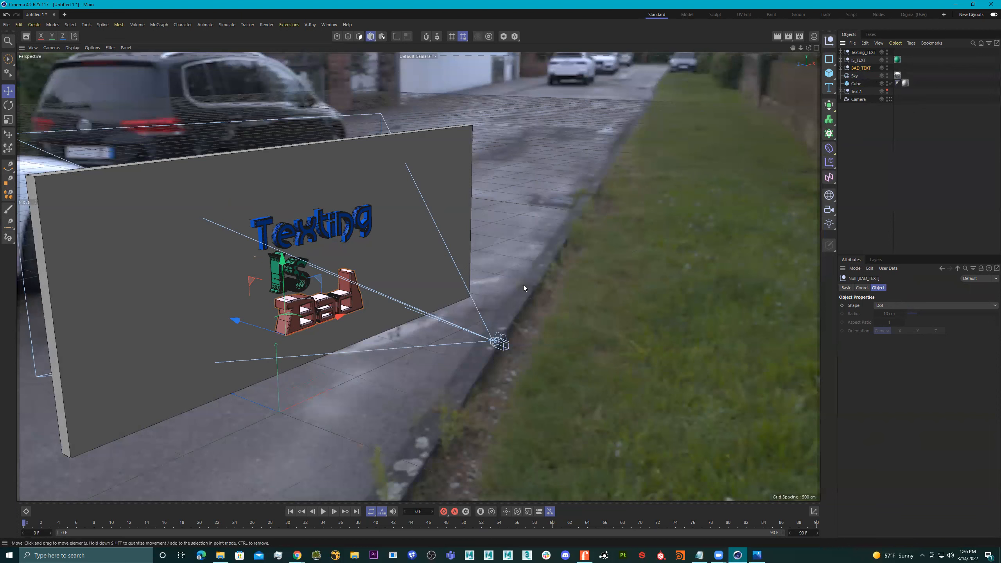
# Record position, scale and rotation keyframes for Texting_TEXT at frame 10 in its current place.
pyautogui.click(370, 226)
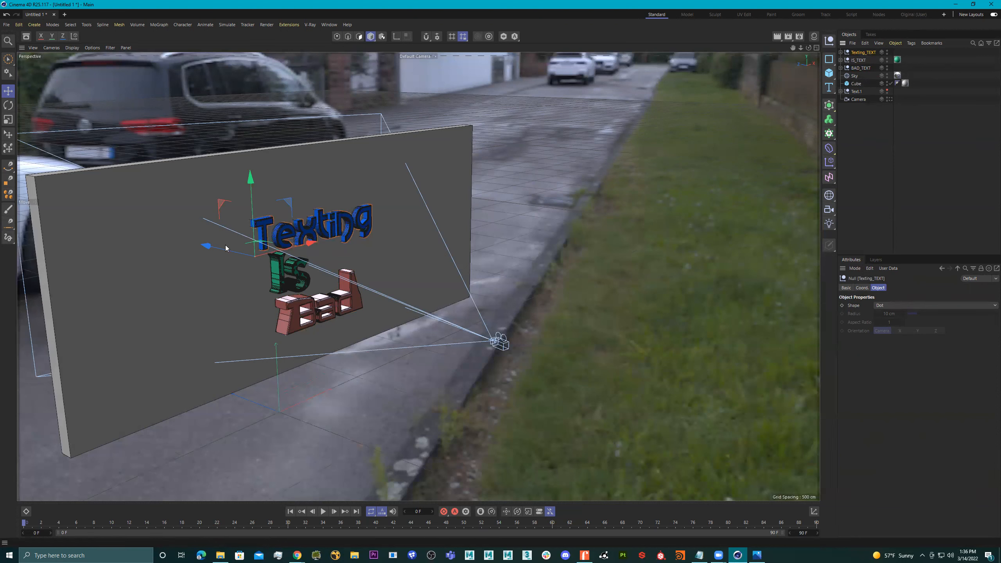
pyautogui.moveTo(102, 524); pyautogui.dragTo(109, 525)
pyautogui.click(862, 288)
pyautogui.click(845, 287)
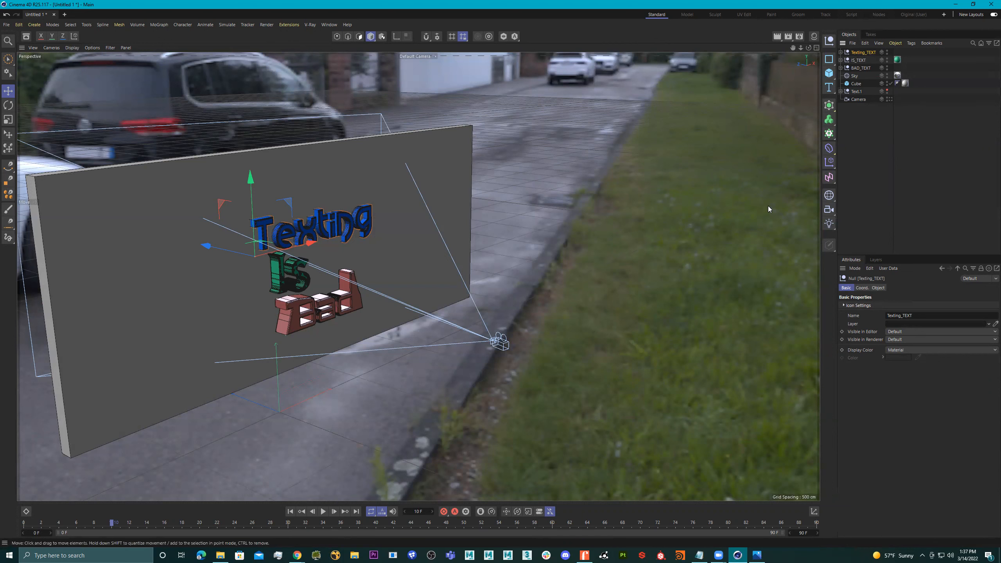
pyautogui.click(863, 287)
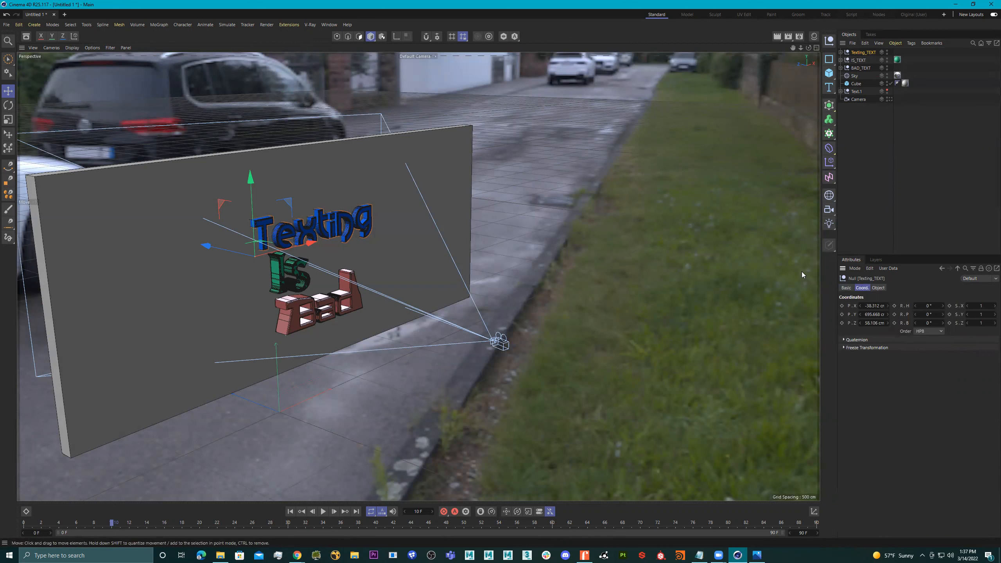
pyautogui.click(443, 512)
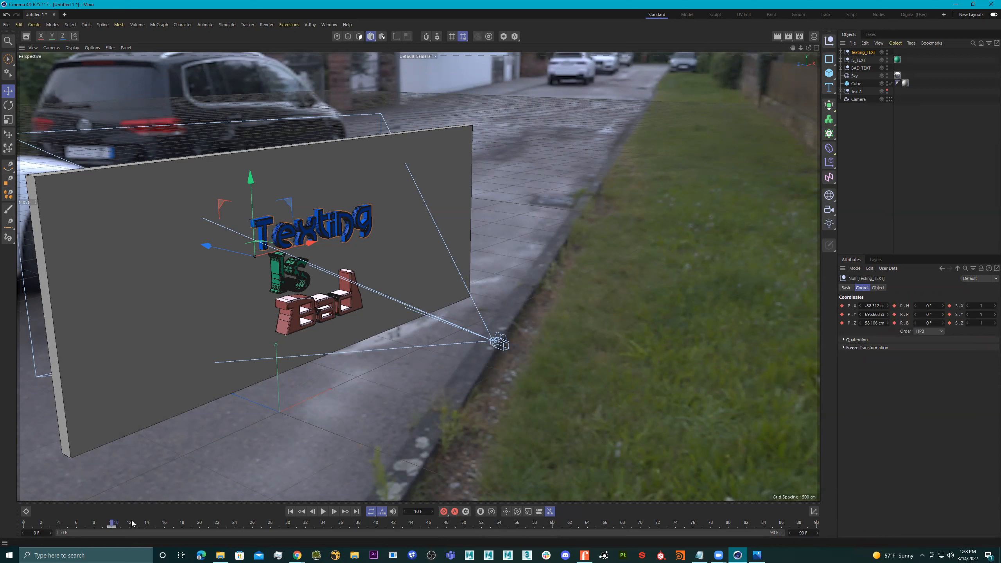
# At frame 0, move Texting_TEXT along Z behind the camera to about -1780 cm and record a keyframe.
pyautogui.moveTo(111, 523); pyautogui.dragTo(15, 524)
pyautogui.moveTo(208, 246); pyautogui.dragTo(633, 382)
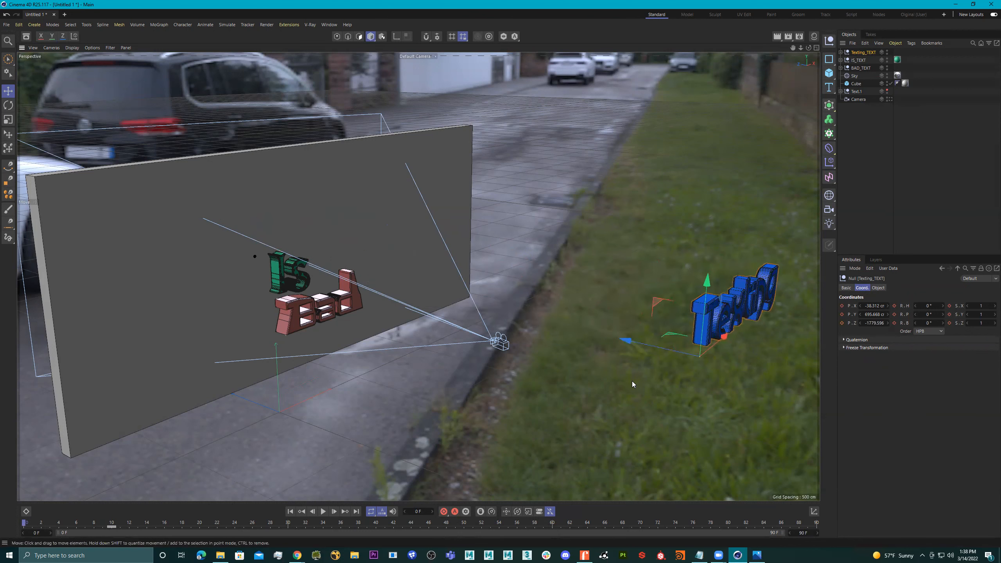
pyautogui.click(443, 511)
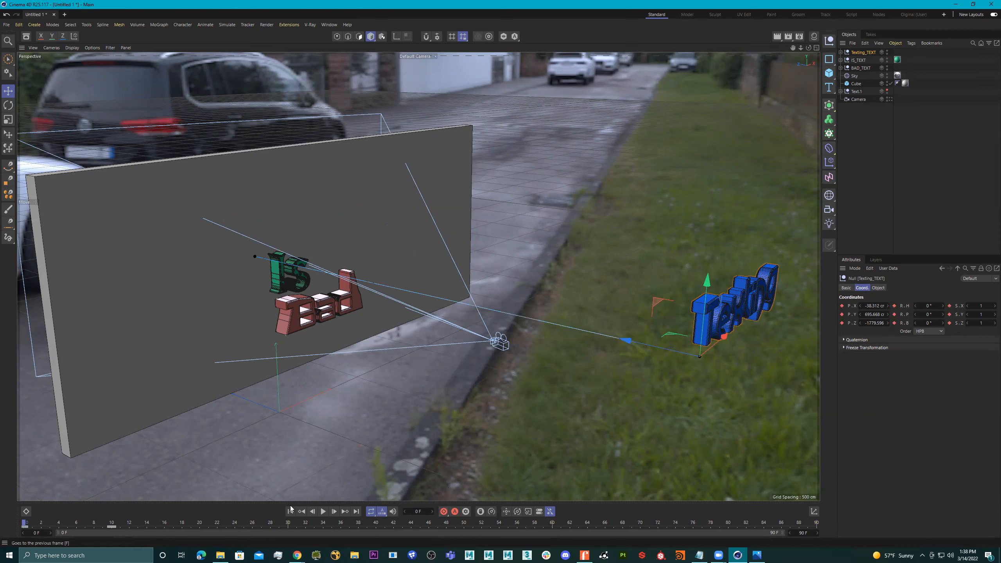
# Preview the Texting_TEXT fly-in between frames 0 and 10, including through the scene camera.
pyautogui.moveTo(24, 523); pyautogui.dragTo(113, 526)
pyautogui.moveTo(33, 523); pyautogui.dragTo(114, 523)
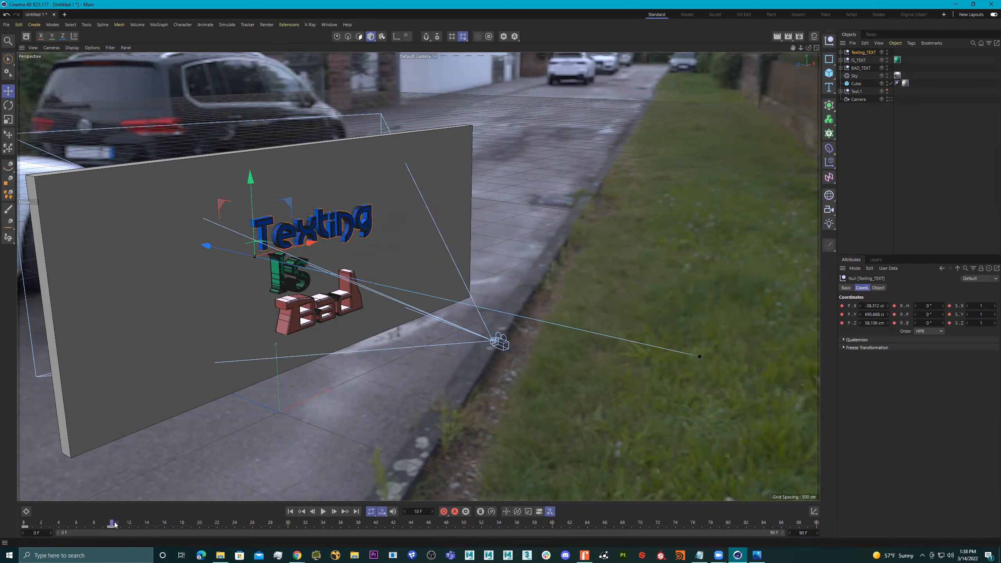
pyautogui.moveTo(100, 523); pyautogui.dragTo(22, 501)
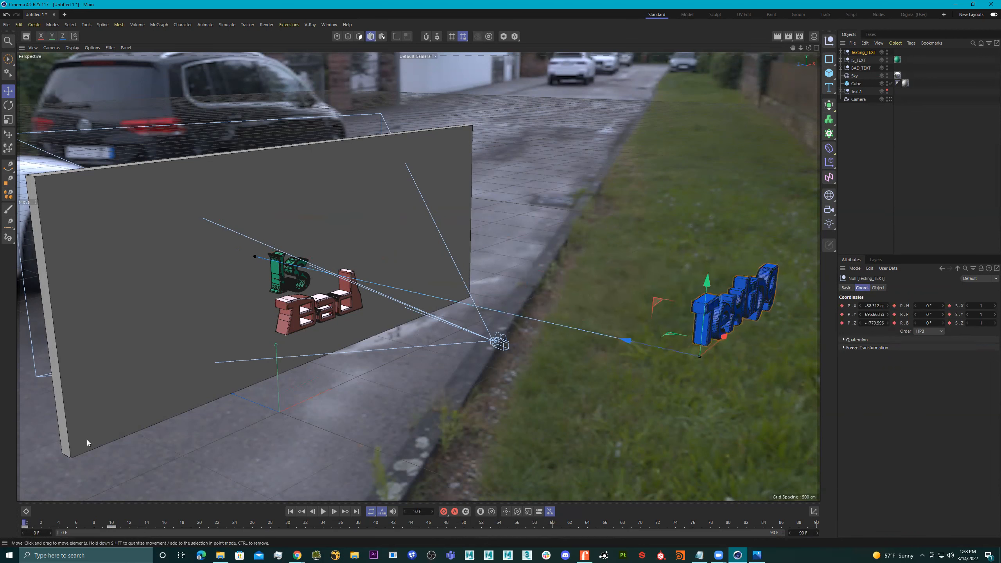
pyautogui.click(890, 99)
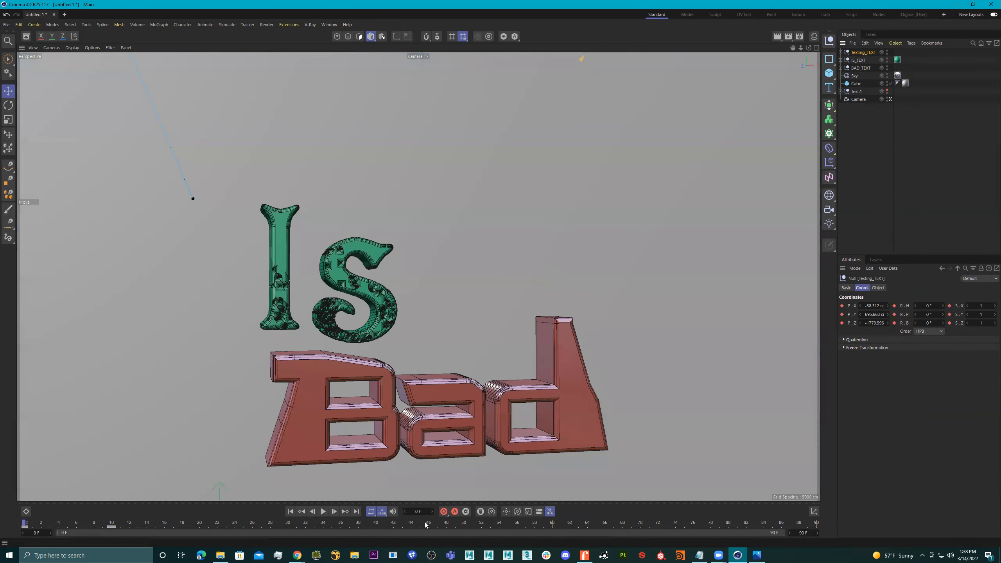
pyautogui.click(323, 511)
pyautogui.click(322, 512)
pyautogui.click(112, 523)
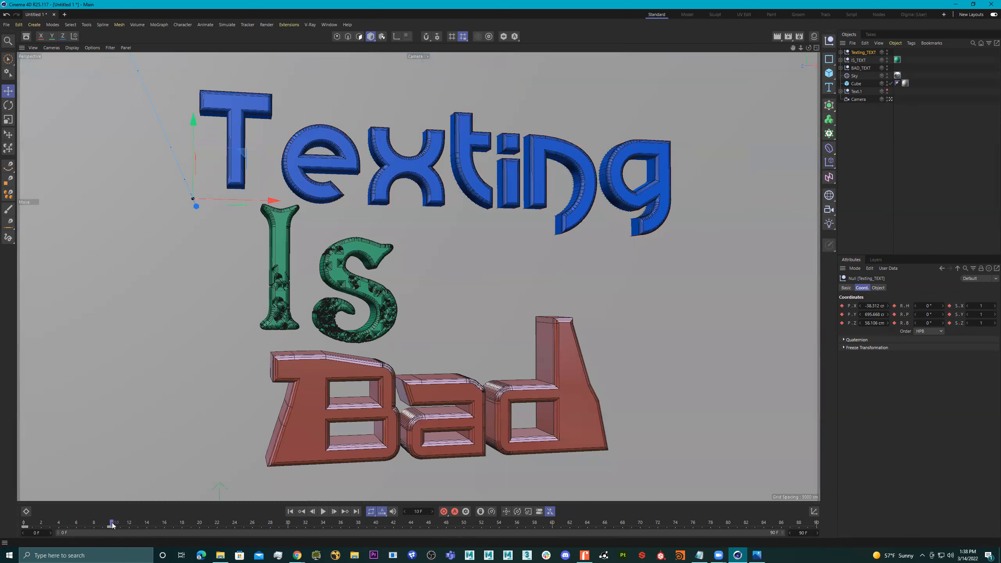
pyautogui.moveTo(111, 524); pyautogui.dragTo(24, 524)
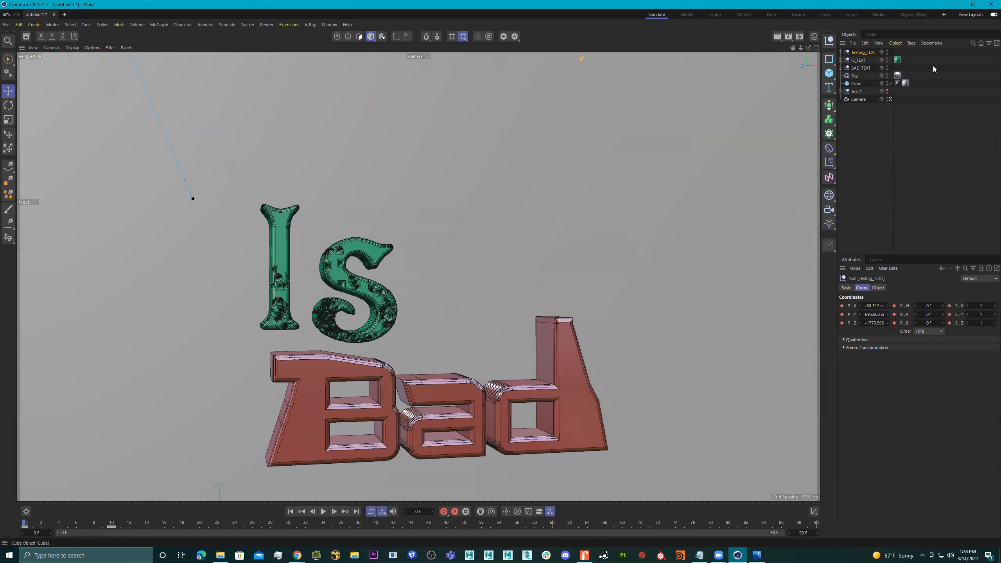
# Add a Protection tag to the camera to lock its position, rotation and scale.
pyautogui.click(862, 100)
pyautogui.rightClick(861, 100)
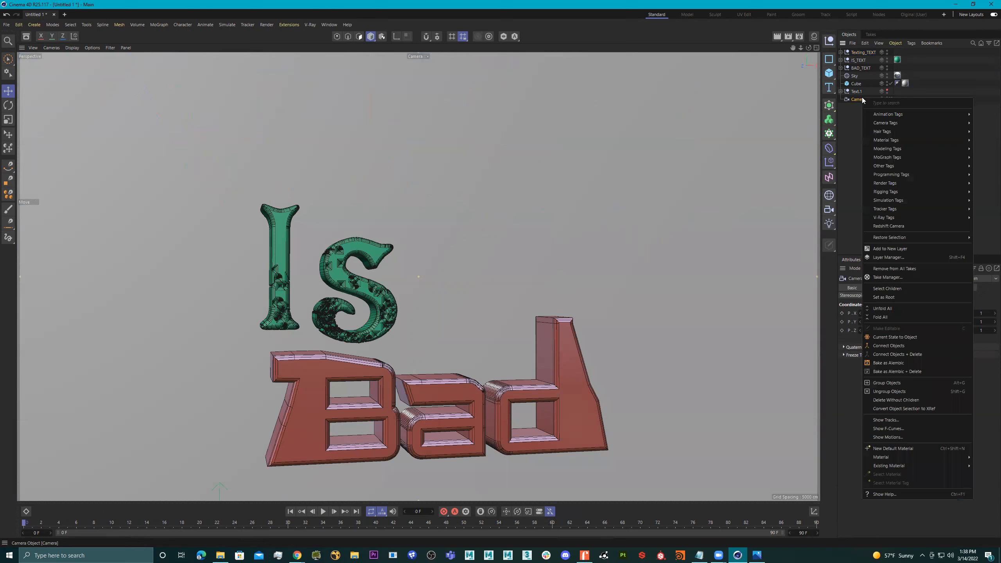
pyautogui.moveTo(928, 137)
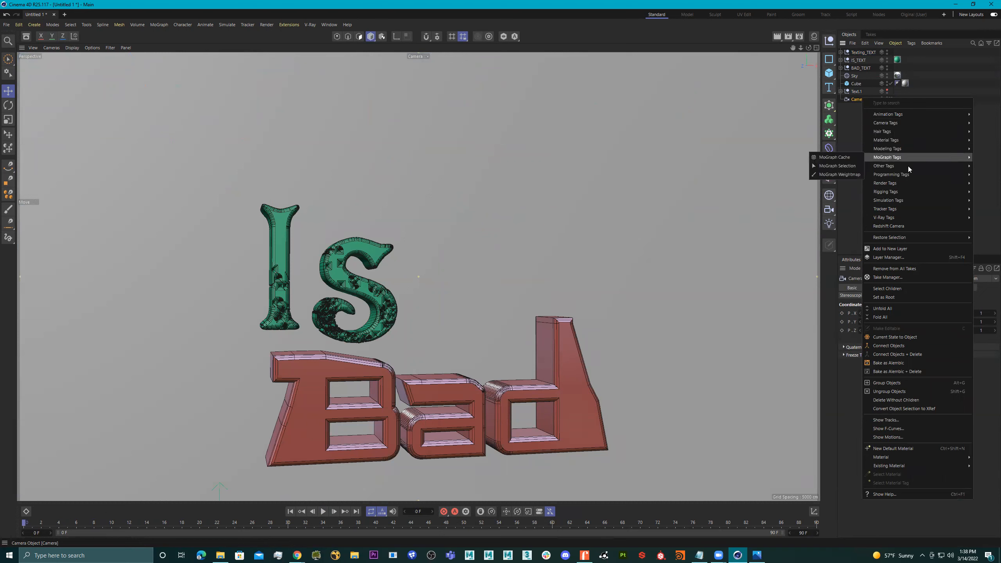
pyautogui.moveTo(902, 191)
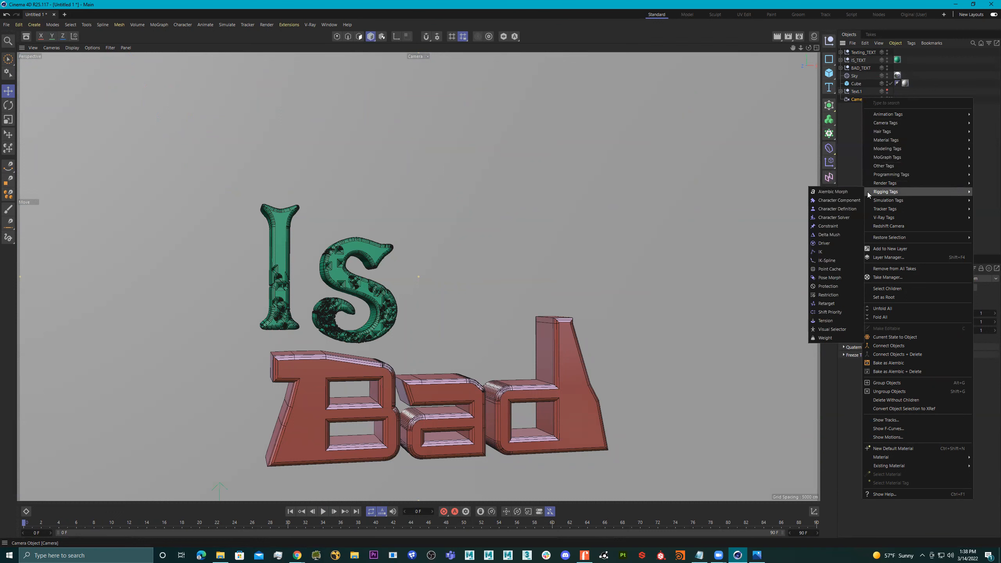
pyautogui.click(832, 285)
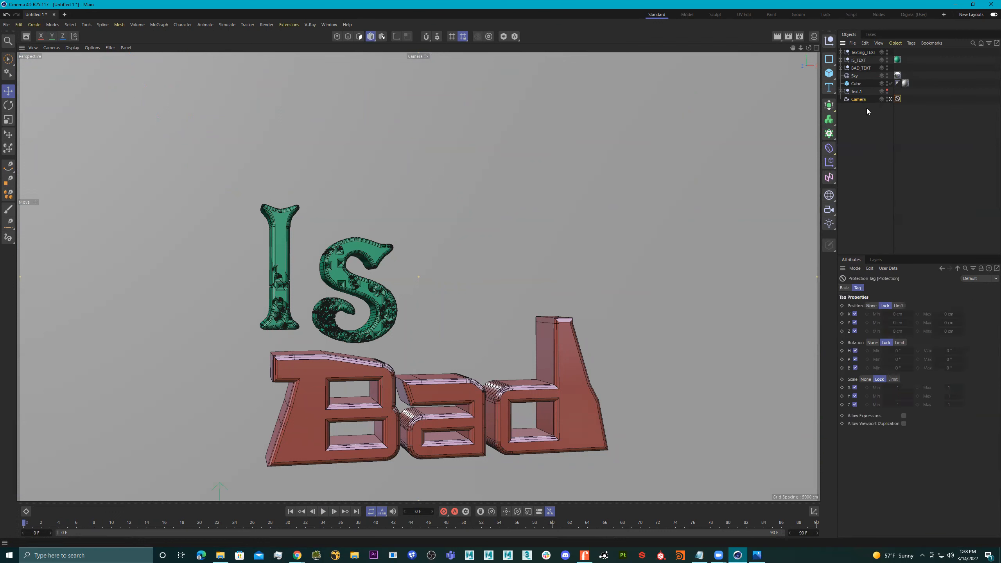
# Examine the path of Texting_TEXT from outside the camera, and compare its framing through the camera between frames 0 and 10.
pyautogui.click(890, 99)
pyautogui.keyDown('alt'); pyautogui.moveTo(667, 226); pyautogui.dragTo(454, 307); pyautogui.keyUp('alt')
pyautogui.keyDown('alt'); pyautogui.moveTo(443, 301); pyautogui.dragTo(446, 297, button='middle'); pyautogui.keyUp('alt')
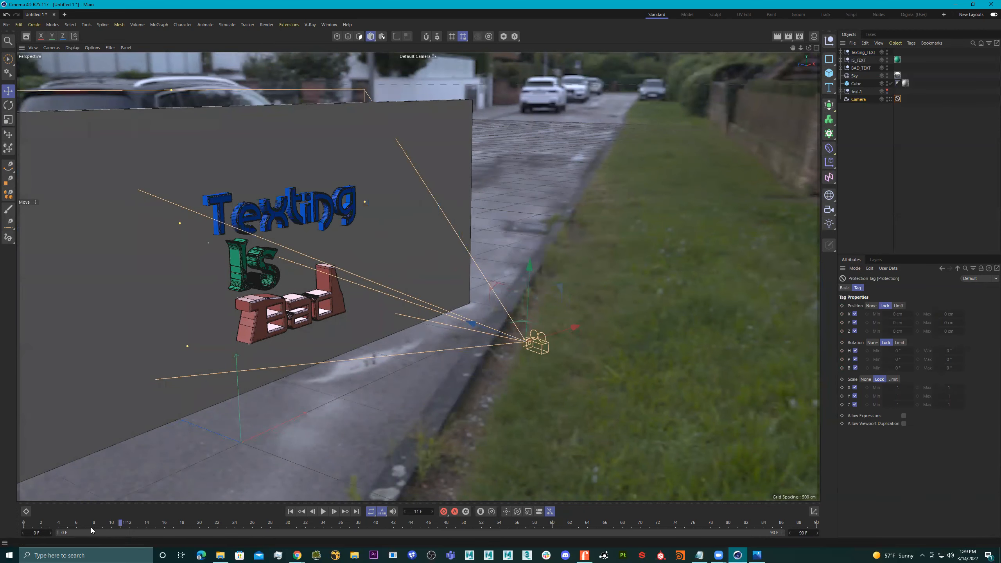
pyautogui.keyDown('alt'); pyautogui.moveTo(568, 307); pyautogui.dragTo(486, 295); pyautogui.keyUp('alt')
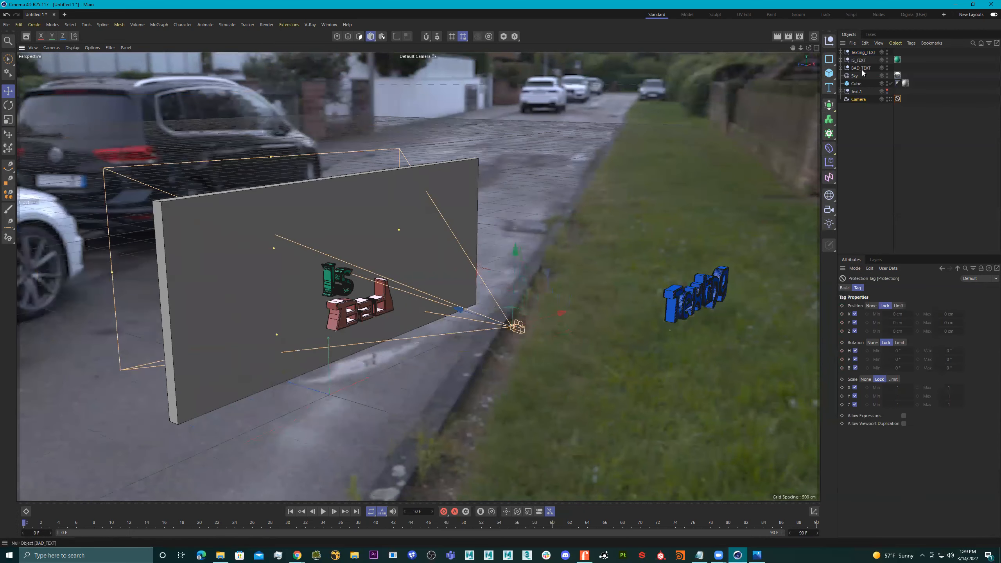
pyautogui.click(863, 52)
pyautogui.moveTo(115, 524); pyautogui.dragTo(12, 524)
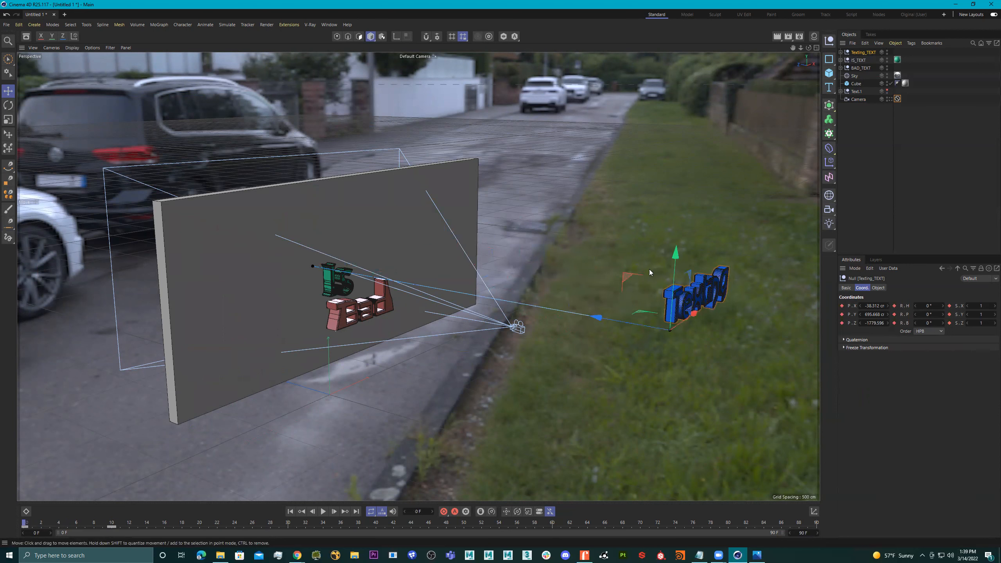
pyautogui.click(890, 100)
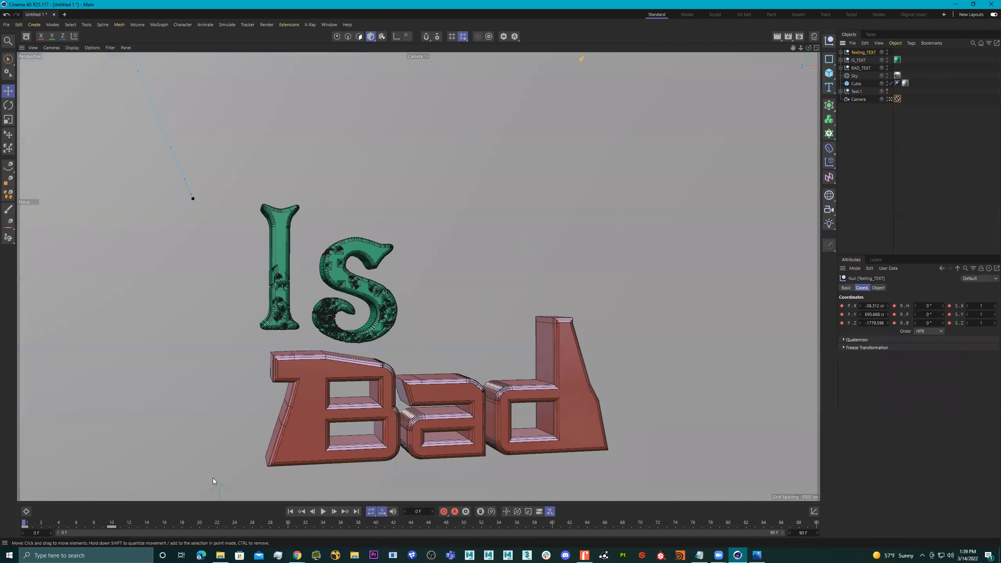
pyautogui.moveTo(25, 522); pyautogui.dragTo(114, 524)
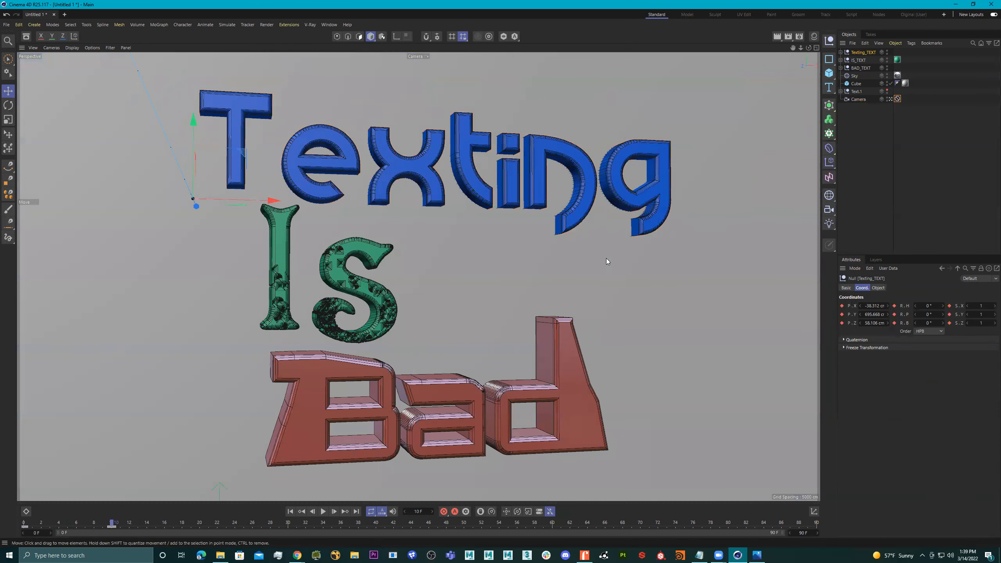
pyautogui.moveTo(33, 523); pyautogui.dragTo(88, 525)
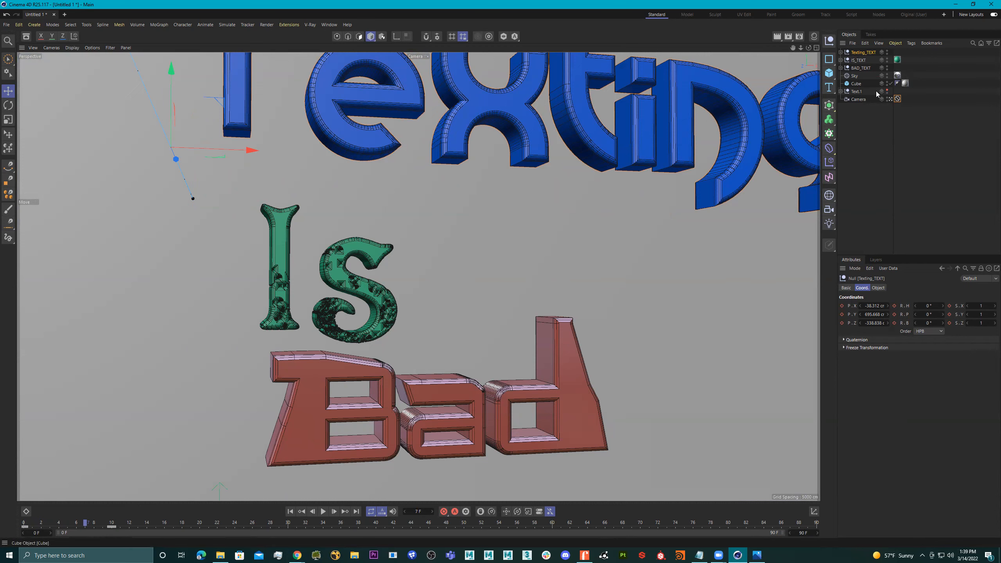
# At frame 0, lower Texting_TEXT to about 574 cm in Y outside the camera view and record the keyframe again.
pyautogui.click(891, 99)
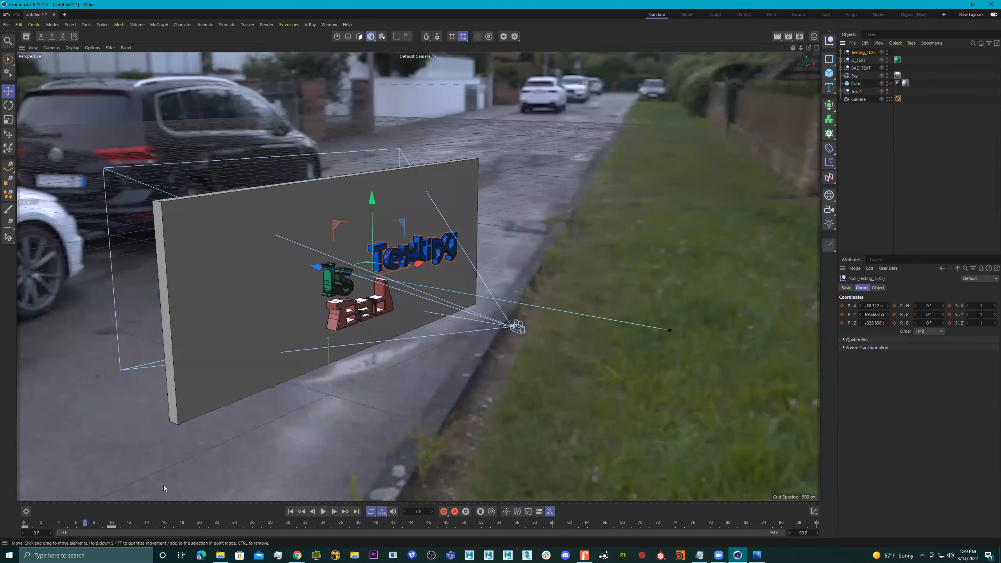
pyautogui.click(24, 522)
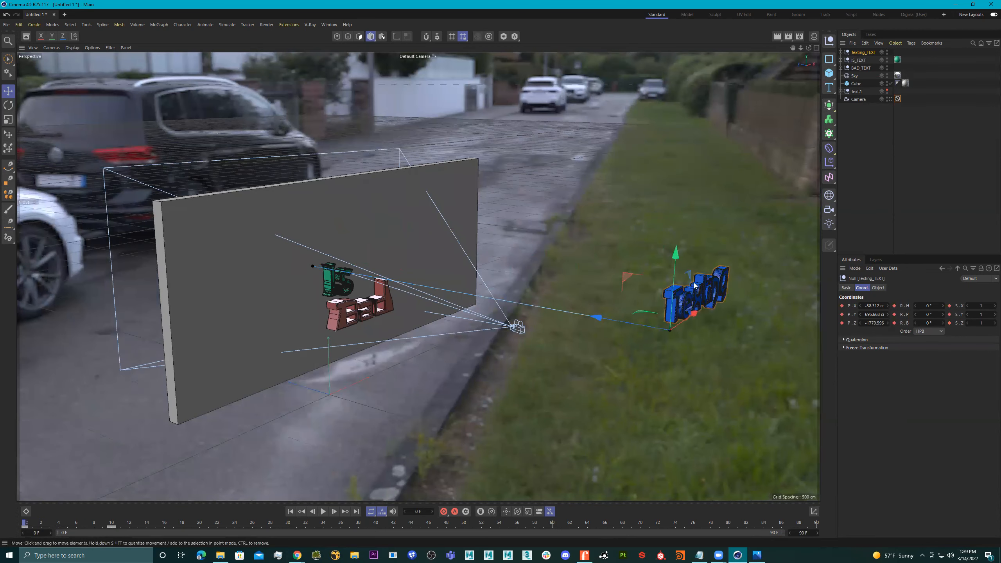
pyautogui.moveTo(675, 256); pyautogui.dragTo(682, 288)
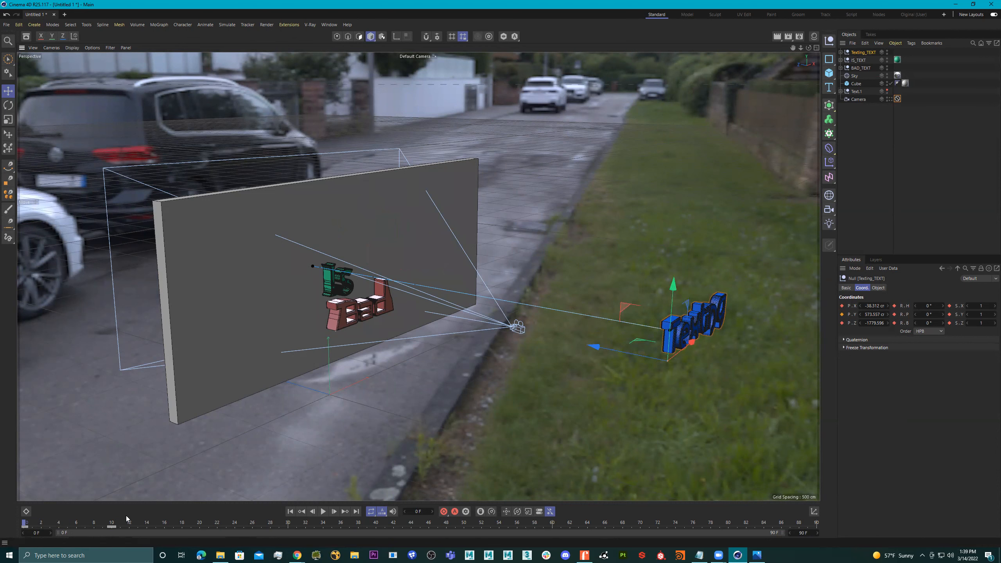
pyautogui.click(444, 511)
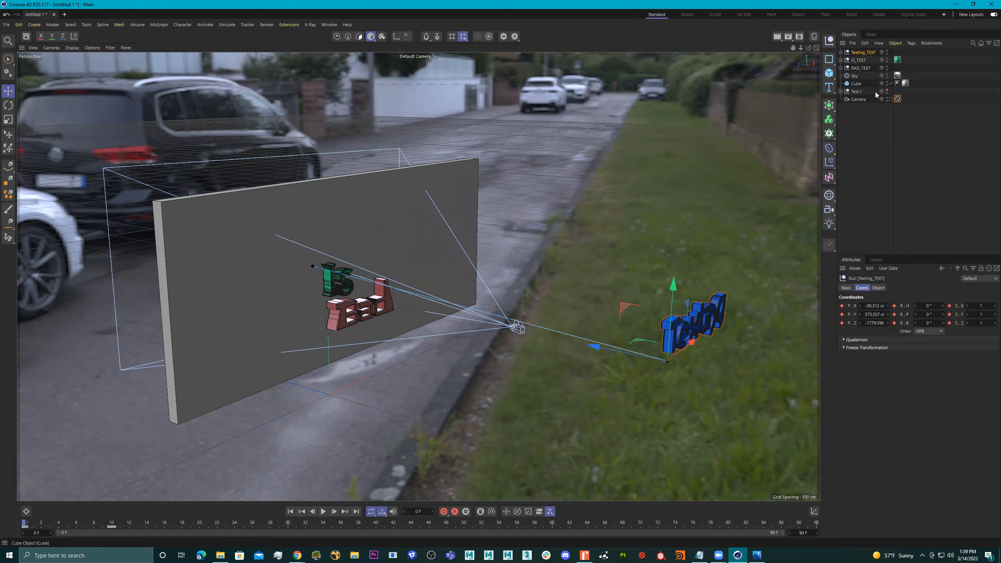
pyautogui.click(890, 99)
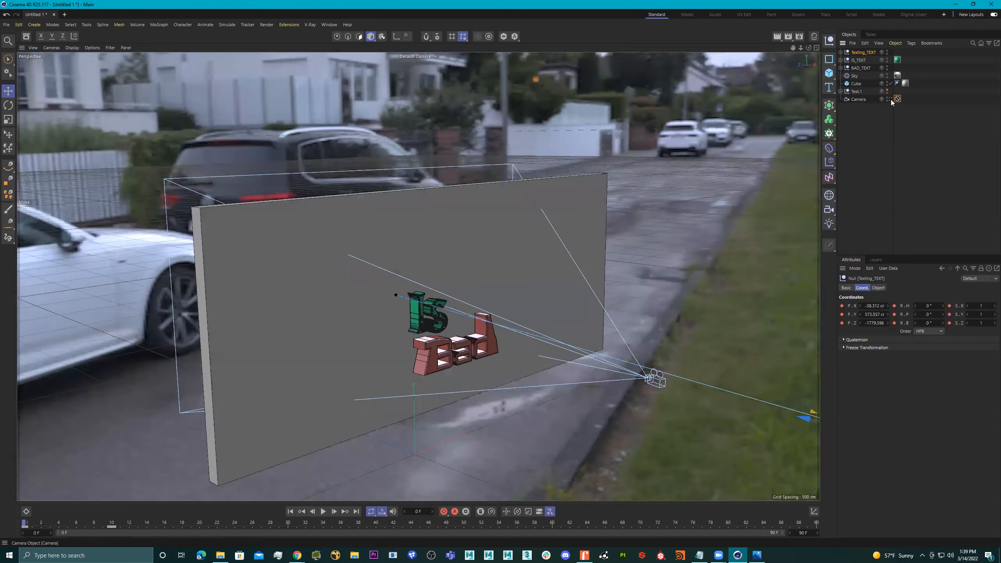
# At frame 0, lower Texting_TEXT to about 418 cm in Y while viewing from outside the camera, and check the framing through the camera.
pyautogui.click(35, 524)
pyautogui.moveTo(35, 525)
pyautogui.mouseDown()
pyautogui.moveTo(95, 524)
pyautogui.moveTo(19, 523)
pyautogui.mouseUp()
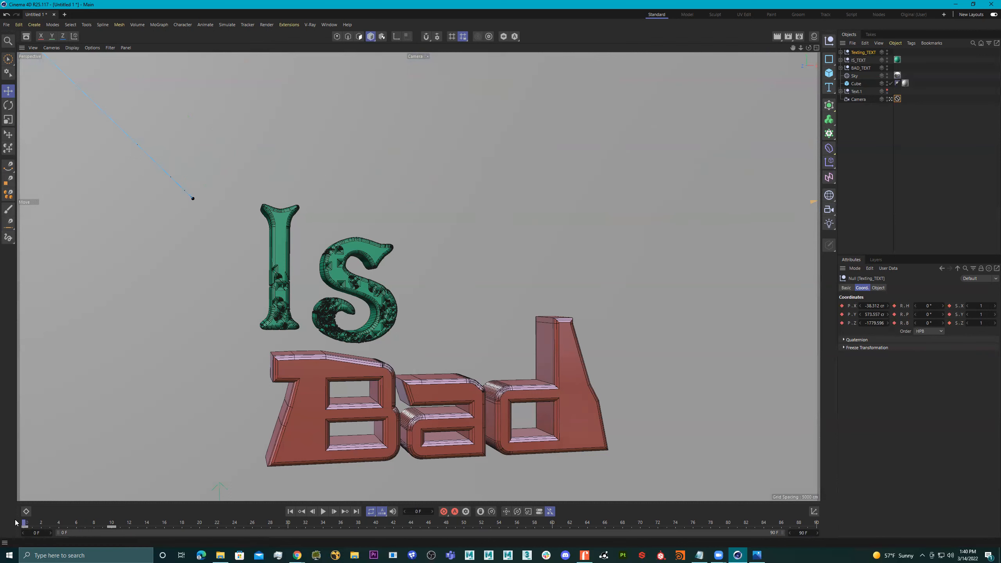
pyautogui.click(889, 99)
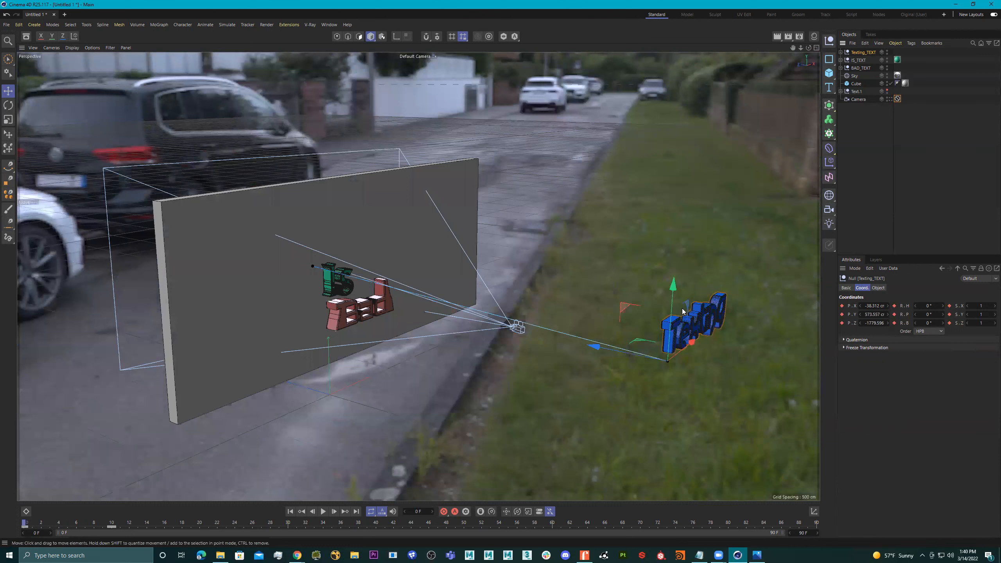
pyautogui.moveTo(673, 290); pyautogui.dragTo(672, 330)
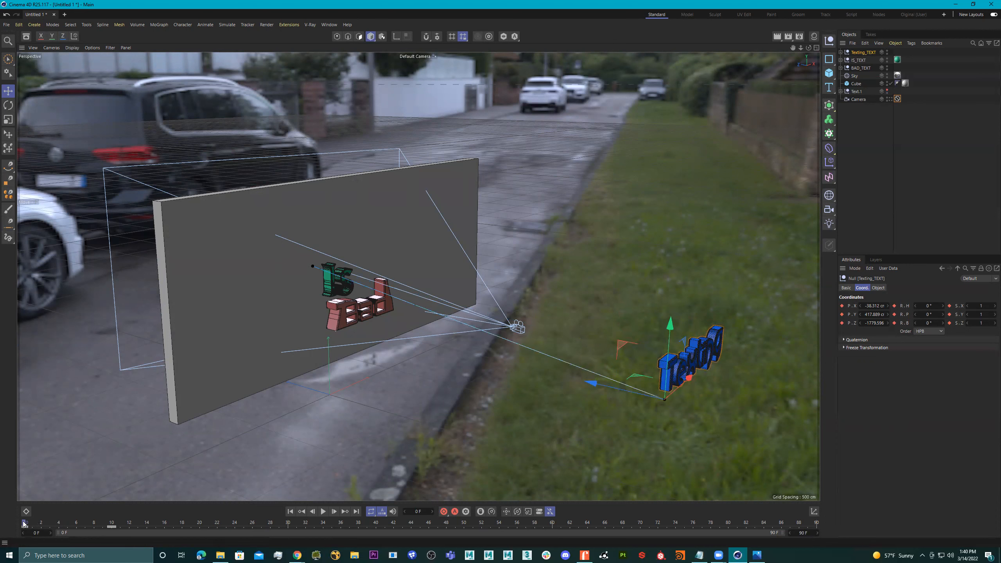
pyautogui.click(890, 99)
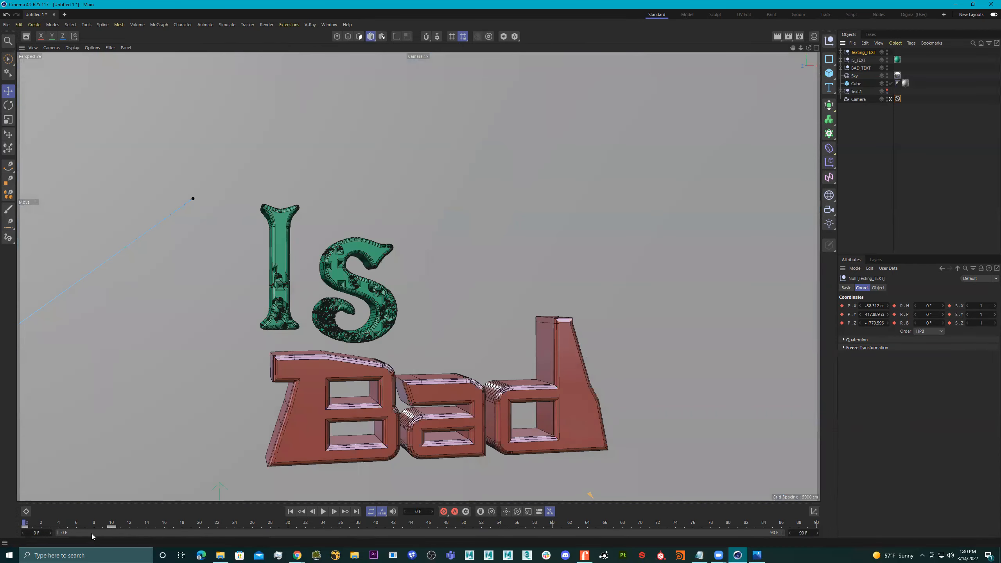
# At frame 20, nudge the green Is text to about -5.8 cm in Z and record its keyframe.
pyautogui.moveTo(30, 524); pyautogui.dragTo(195, 530)
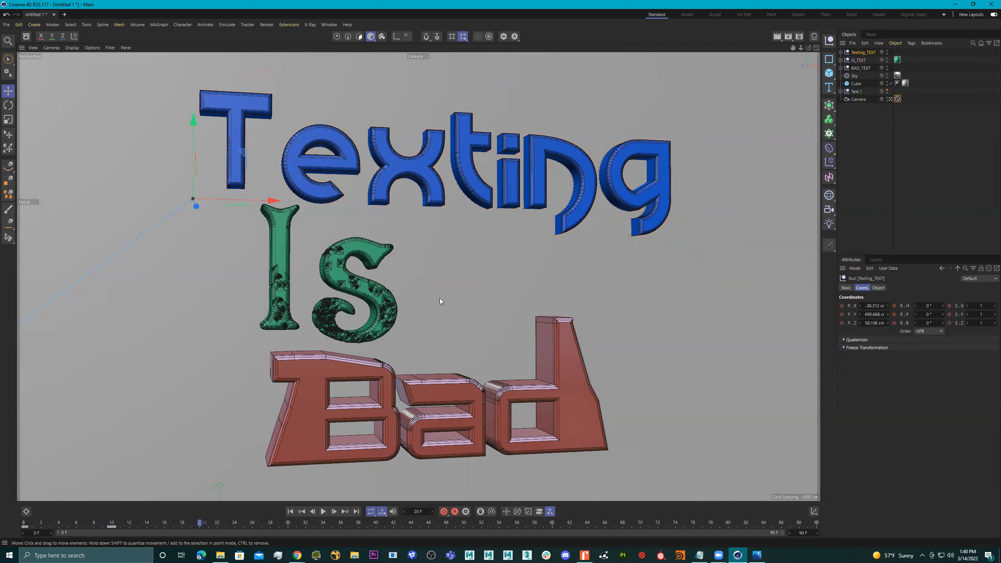
pyautogui.click(374, 284)
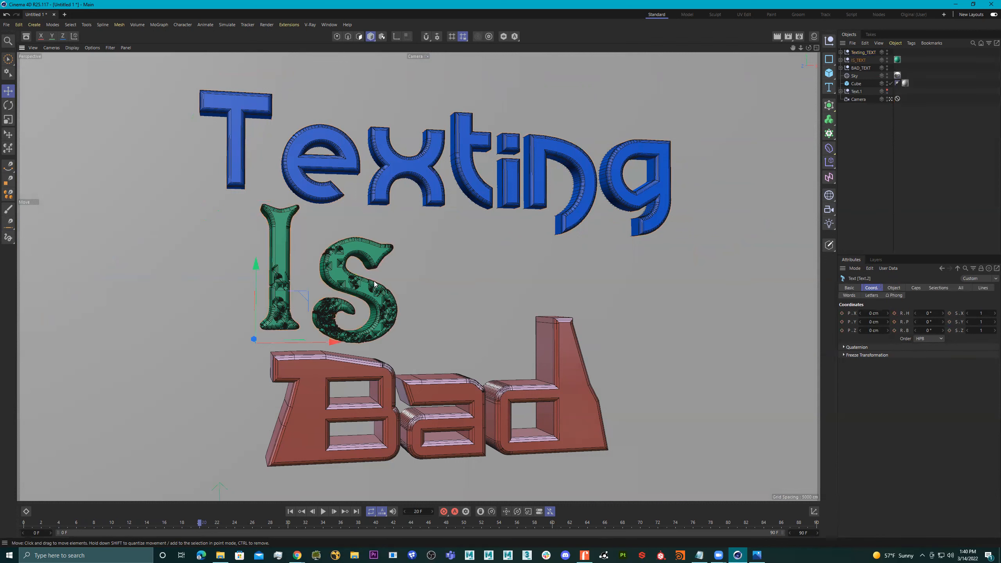
pyautogui.click(890, 99)
pyautogui.scroll(3, 451, 270)
pyautogui.keyDown('alt'); pyautogui.moveTo(451, 270); pyautogui.dragTo(471, 273); pyautogui.keyUp('alt')
pyautogui.keyDown('alt'); pyautogui.moveTo(407, 294); pyautogui.dragTo(466, 308, button='right'); pyautogui.keyUp('alt')
pyautogui.moveTo(323, 344); pyautogui.dragTo(332, 348)
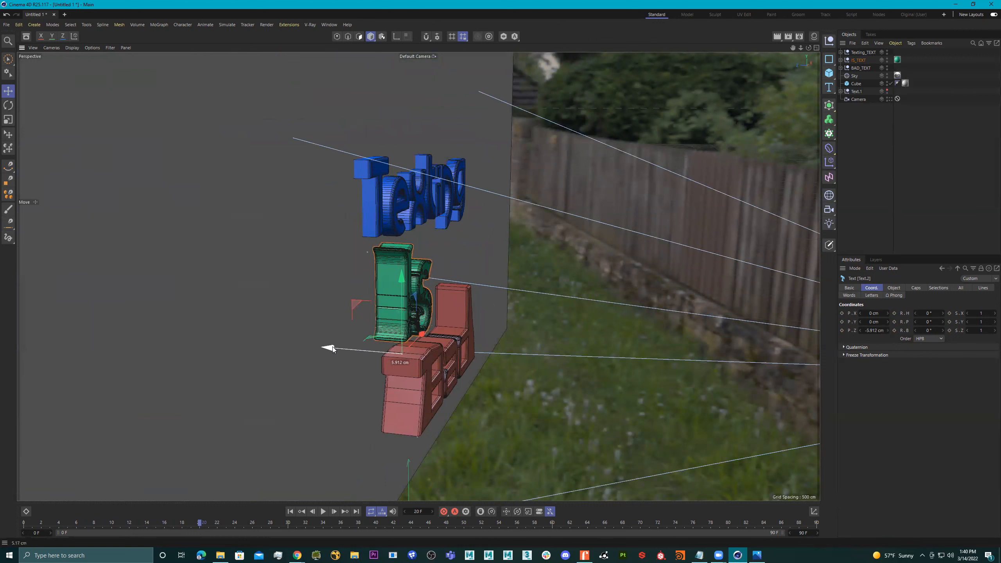
pyautogui.keyDown('alt'); pyautogui.moveTo(478, 288); pyautogui.dragTo(399, 327, button='right'); pyautogui.keyUp('alt')
pyautogui.keyDown('alt'); pyautogui.moveTo(399, 327); pyautogui.dragTo(406, 313); pyautogui.keyUp('alt')
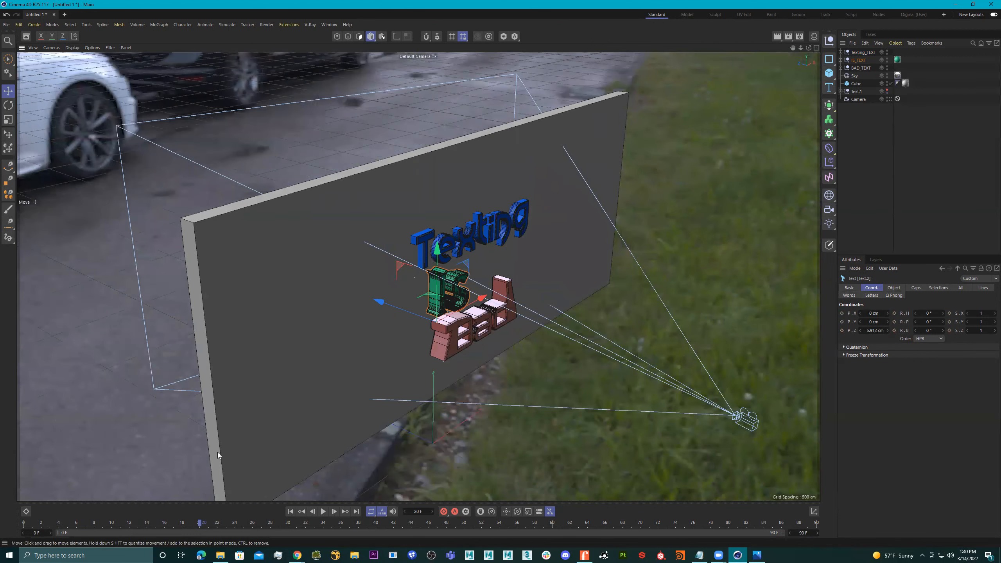
pyautogui.click(443, 512)
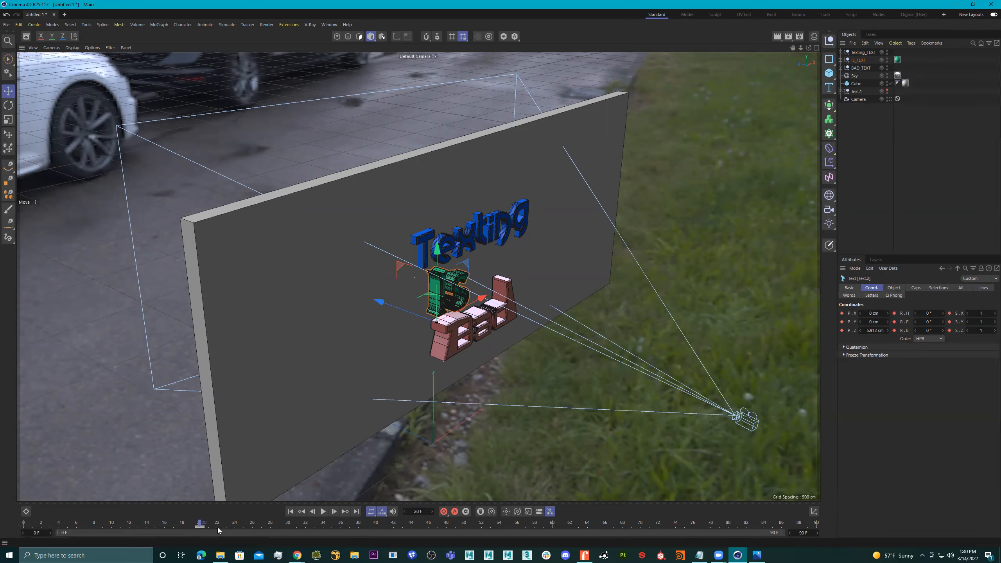
# At frame 10, slide the Is text along X to about -1241 cm, outside the camera view, and record its keyframe.
pyautogui.keyDown('alt'); pyautogui.moveTo(487, 393); pyautogui.dragTo(459, 361); pyautogui.keyUp('alt')
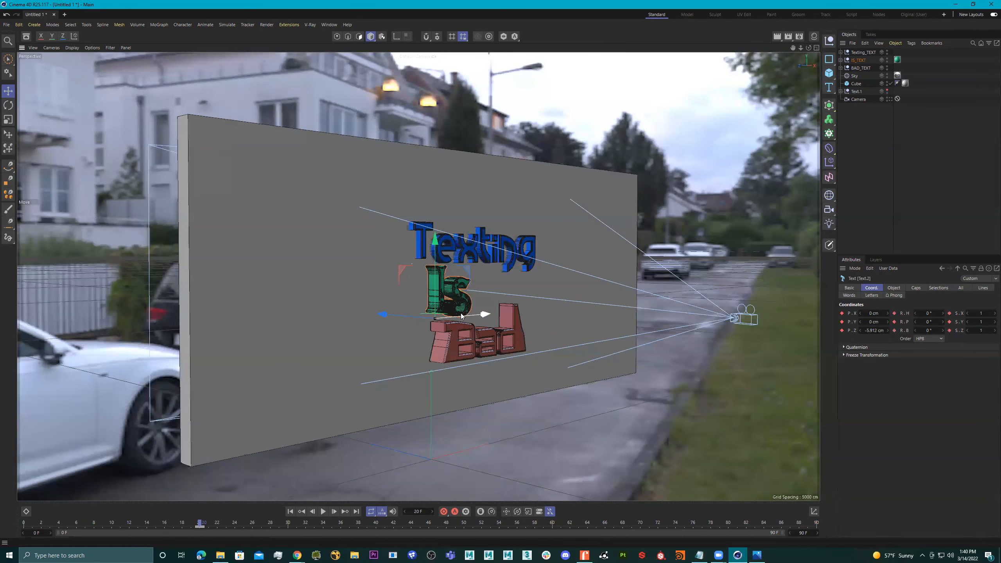
pyautogui.click(112, 524)
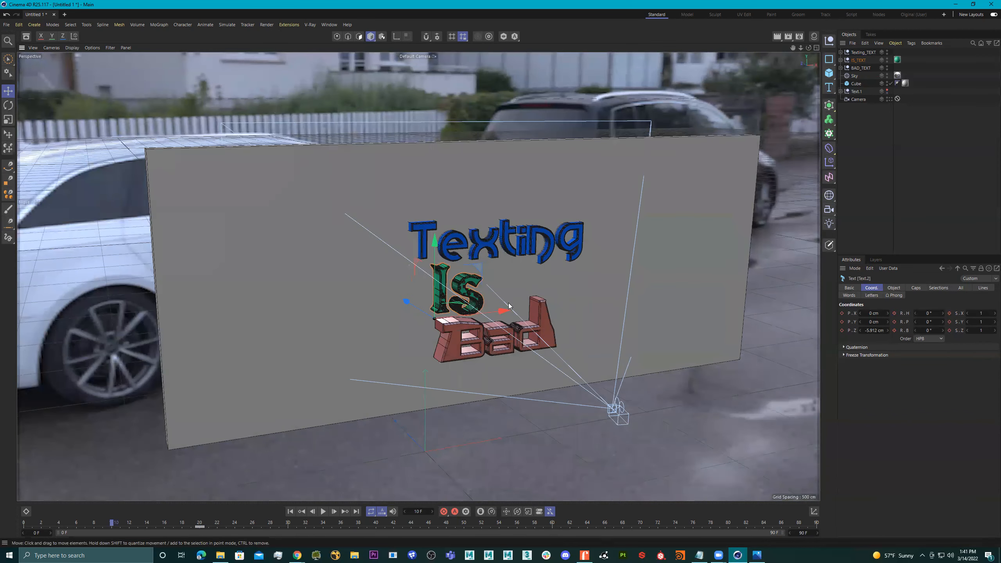
pyautogui.moveTo(497, 311); pyautogui.dragTo(136, 341)
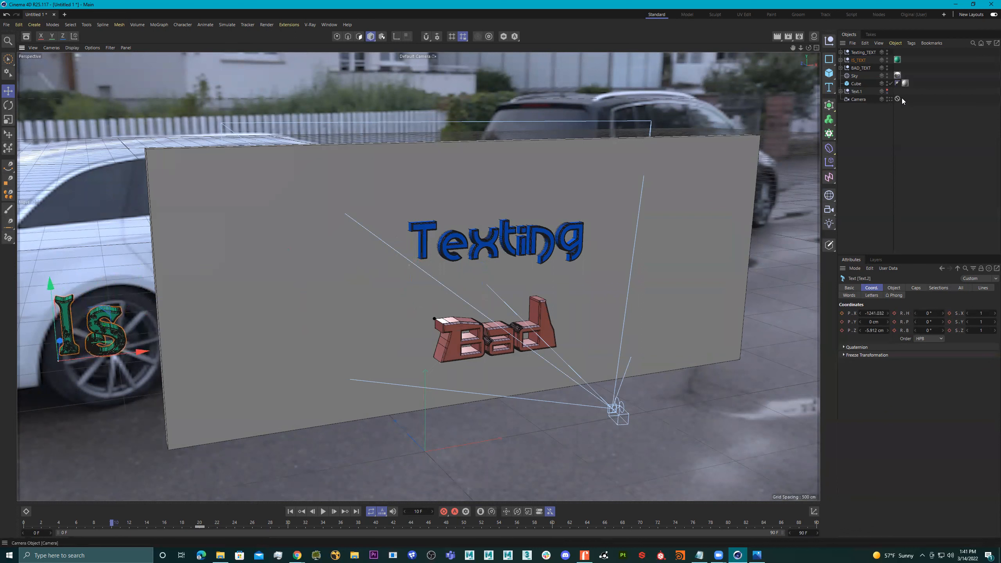
pyautogui.click(443, 511)
# Preview the Texting and Is entrances through the scene camera between frames 0 and 30.
pyautogui.moveTo(112, 524); pyautogui.dragTo(24, 524)
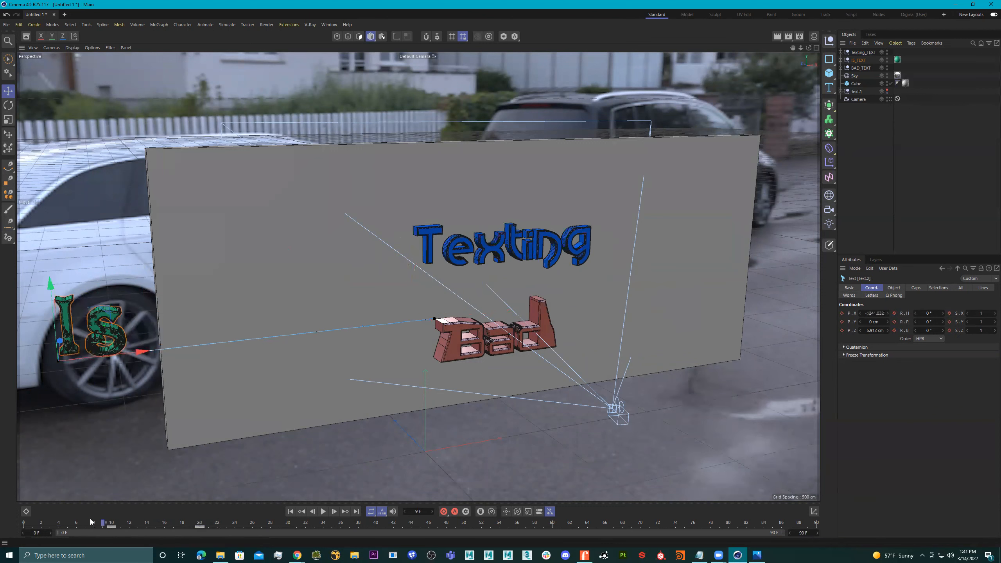
pyautogui.click(889, 99)
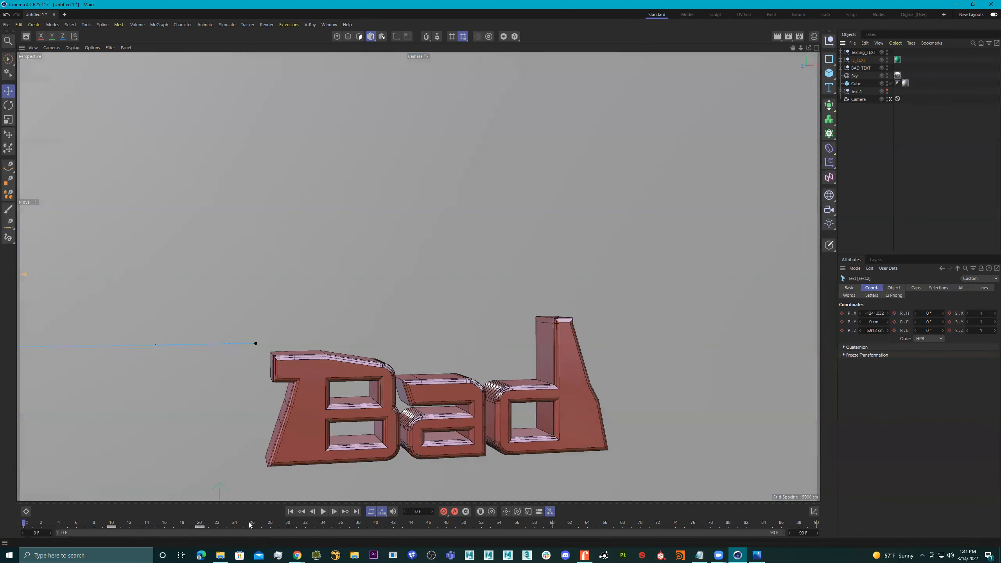
pyautogui.moveTo(26, 523); pyautogui.dragTo(287, 532)
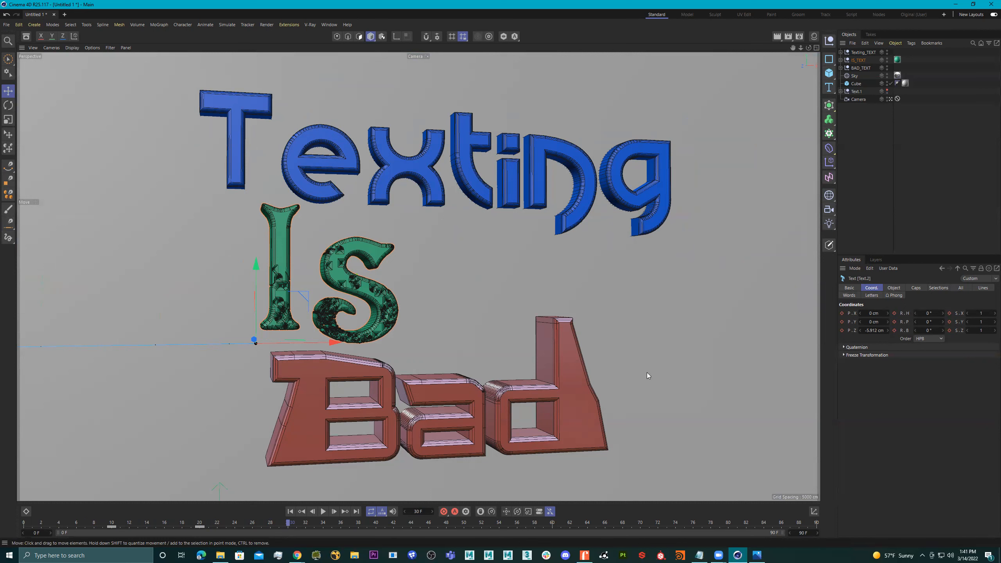
# Record a keyframe for BAD_TEXT in its resting position at frame 30.
pyautogui.click(500, 365)
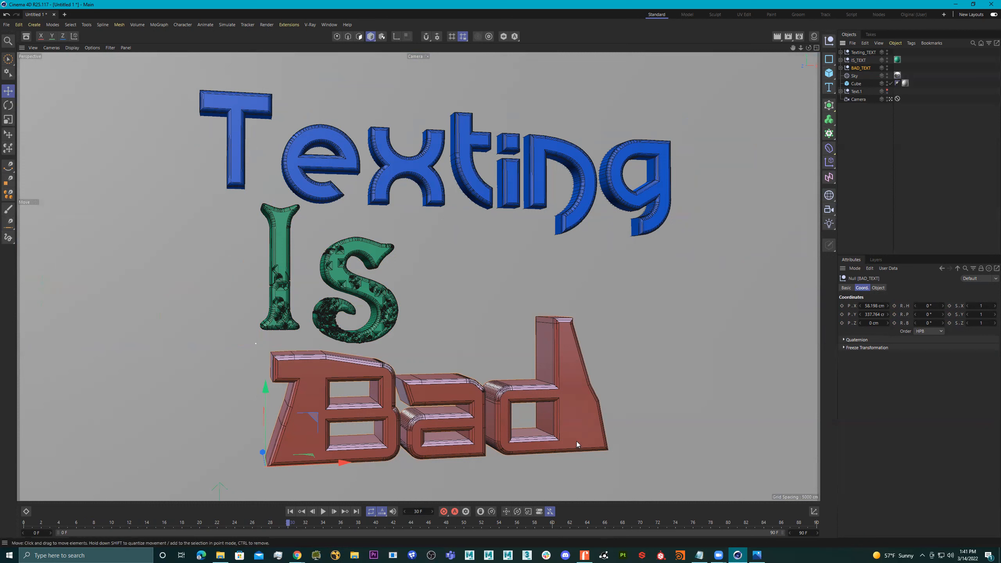
pyautogui.press('F9')
# Try to move BAD_TEXT below the wall and tilt it at frame 30, viewing from outside the camera.
pyautogui.moveTo(266, 388); pyautogui.dragTo(333, 475)
pyautogui.click(890, 98)
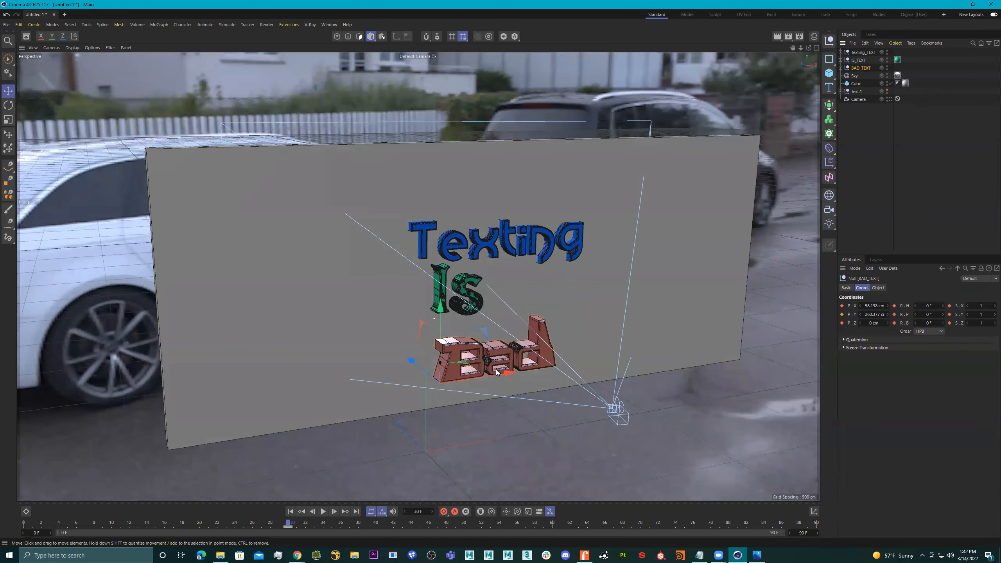
pyautogui.moveTo(507, 373); pyautogui.dragTo(531, 377)
pyautogui.moveTo(525, 297); pyautogui.dragTo(549, 378)
pyautogui.press('r')
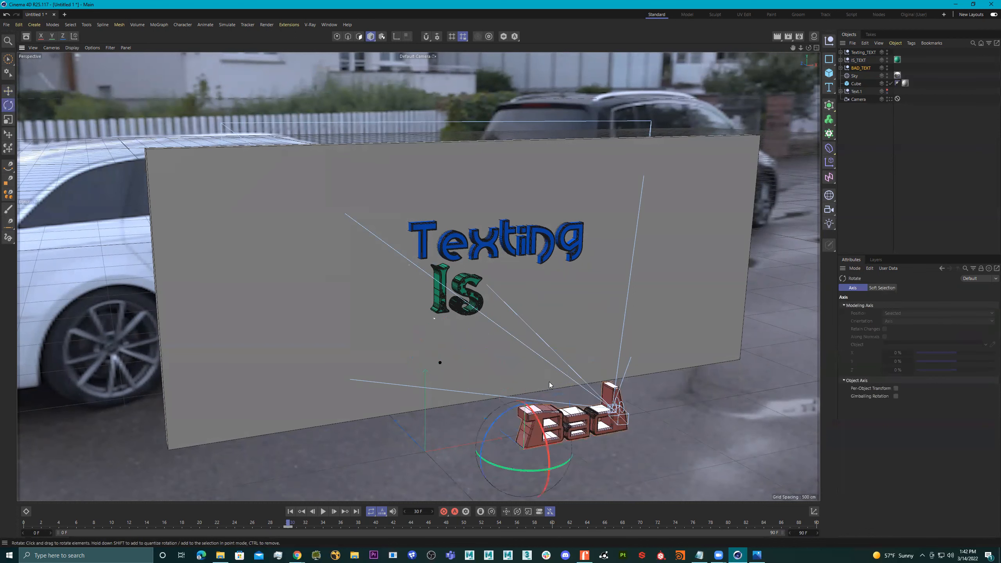
pyautogui.moveTo(509, 412); pyautogui.dragTo(527, 454)
pyautogui.press('e')
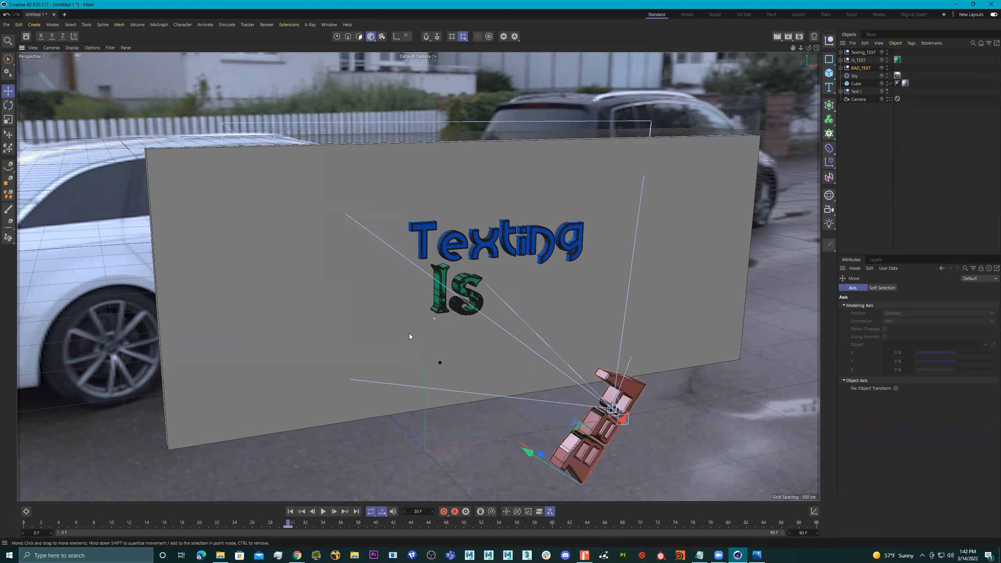
pyautogui.click(289, 523)
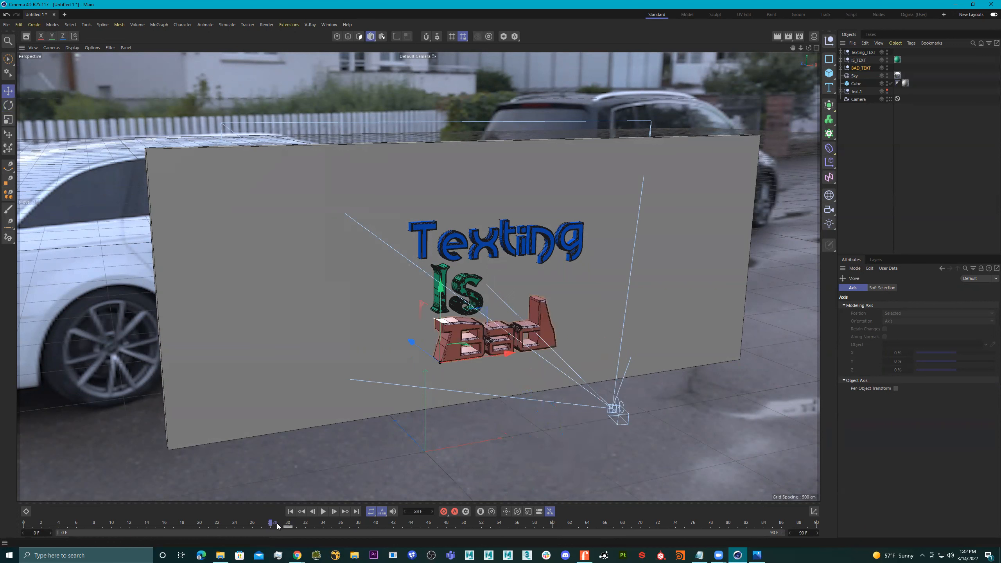
# Try to move BAD_TEXT below the wall at frame 20, and undo the changes.
pyautogui.moveTo(286, 526); pyautogui.dragTo(199, 526)
pyautogui.moveTo(442, 290); pyautogui.dragTo(410, 468)
pyautogui.press('r')
pyautogui.hotkey('ctrl', 'z')
pyautogui.hotkey('ctrl', 'z')
pyautogui.hotkey('ctrl', 'z')
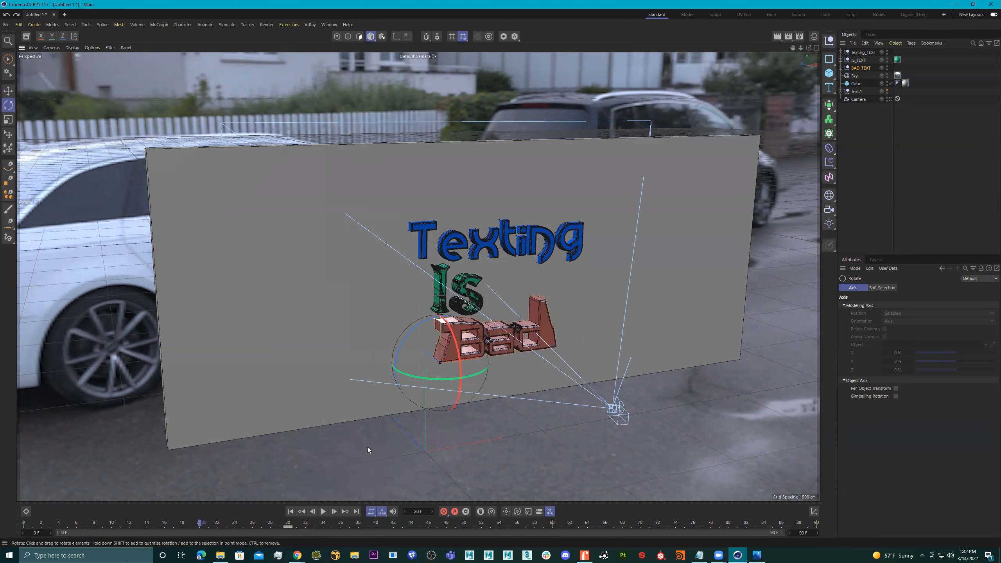
# At frame 20, move BAD_TEXT below the wall, rotate it to point downward, and record its keyframe.
pyautogui.press('e')
pyautogui.moveTo(445, 298); pyautogui.dragTo(443, 457)
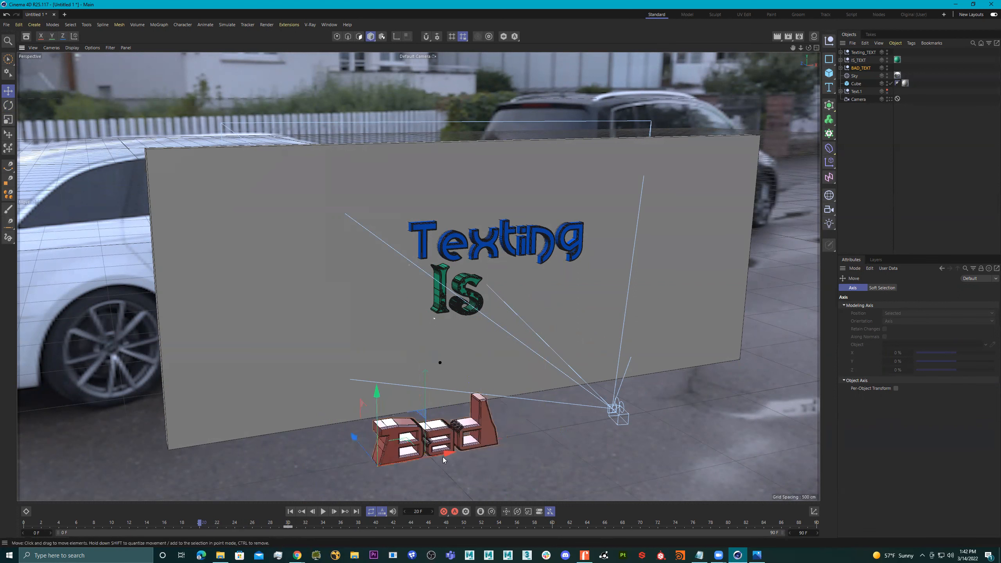
pyautogui.press('r')
pyautogui.moveTo(371, 435); pyautogui.dragTo(454, 444)
pyautogui.click(444, 512)
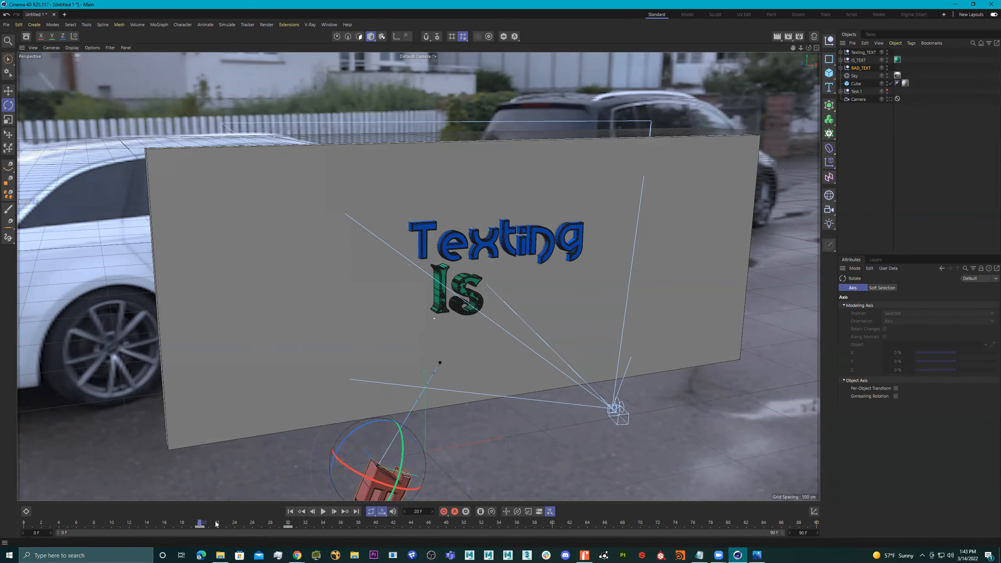
# Preview the BAD_TEXT entrance from outside the camera, and play the whole word animation through the scene camera.
pyautogui.keyDown('alt'); pyautogui.moveTo(551, 457); pyautogui.dragTo(532, 379, button='middle'); pyautogui.keyUp('alt')
pyautogui.keyDown('alt'); pyautogui.moveTo(510, 398); pyautogui.dragTo(364, 469, button='right'); pyautogui.keyUp('alt')
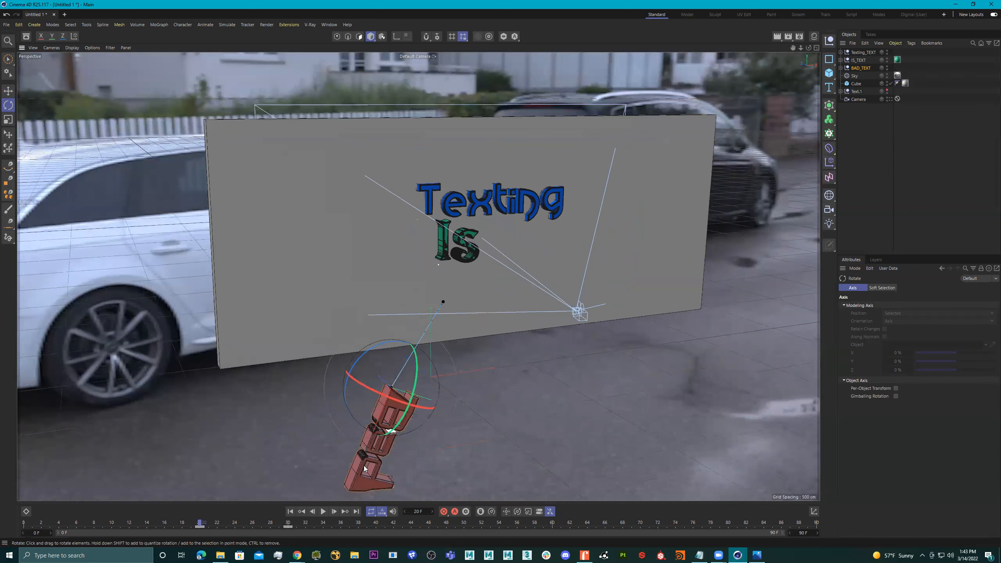
pyautogui.moveTo(199, 524); pyautogui.dragTo(304, 515)
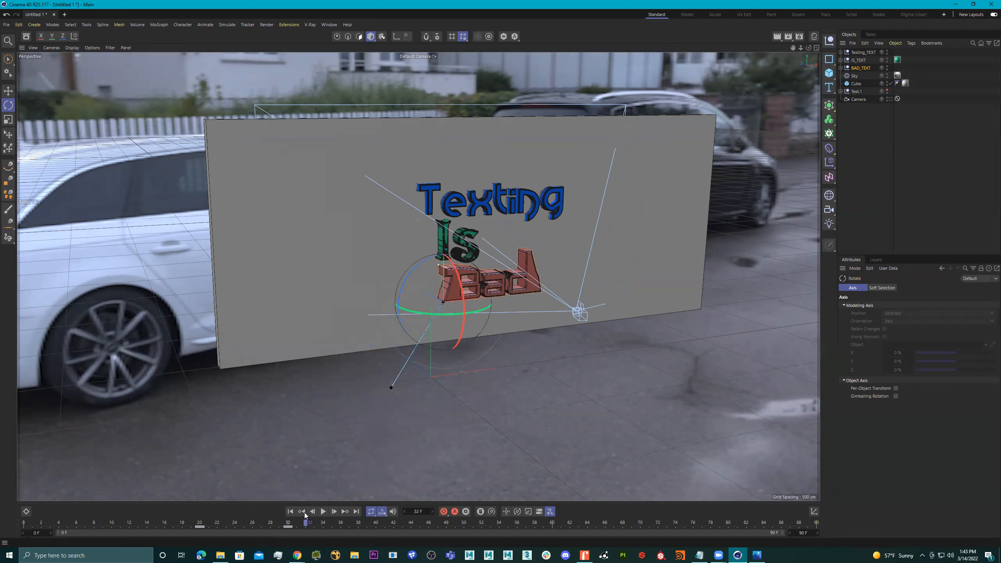
pyautogui.click(890, 99)
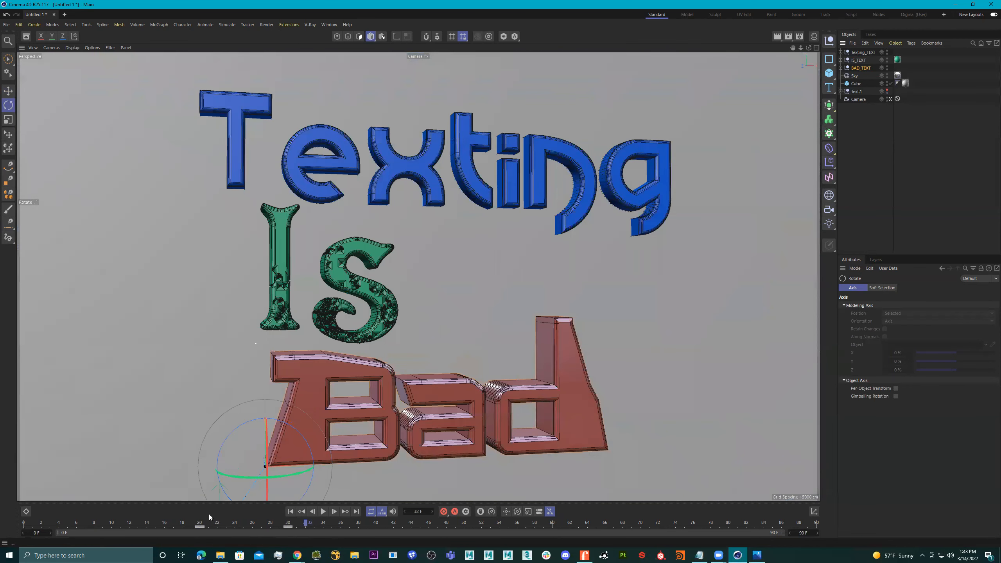
pyautogui.moveTo(186, 526); pyautogui.dragTo(24, 526)
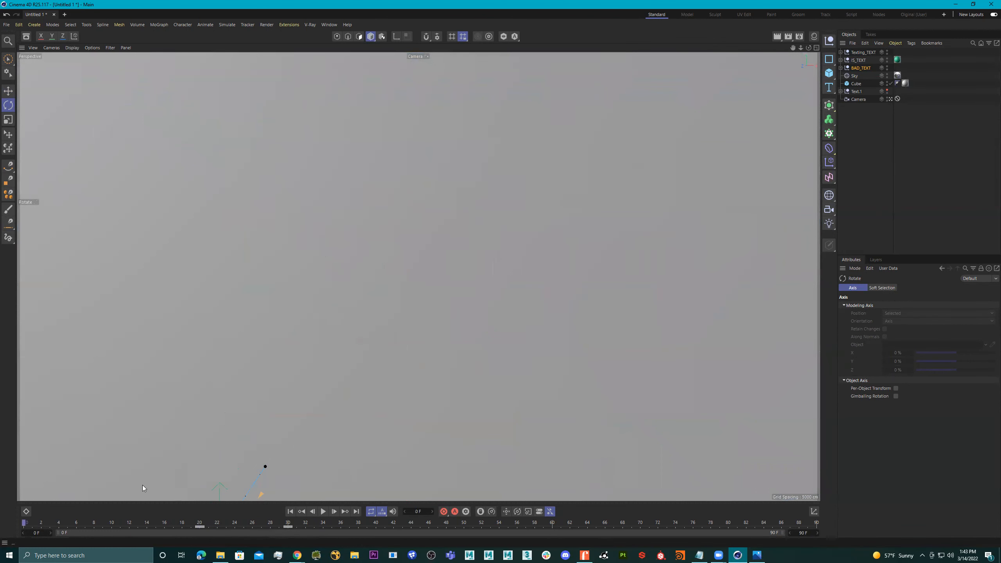
pyautogui.click(323, 512)
pyautogui.click(324, 512)
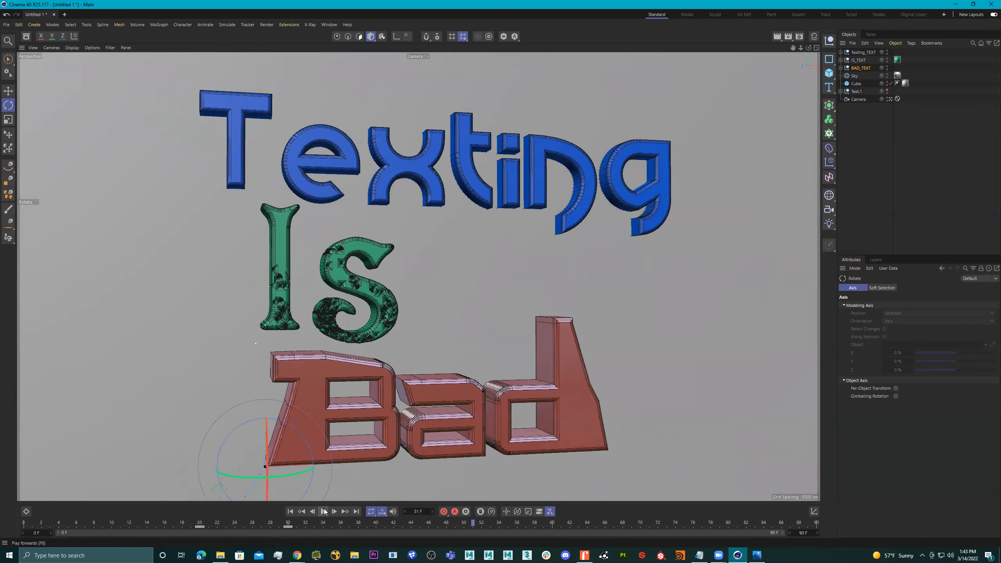
# Set the timeline's end frame to 32 and play the shortened animation.
pyautogui.moveTo(290, 525)
pyautogui.mouseDown()
pyautogui.moveTo(75, 530)
pyautogui.moveTo(311, 526)
pyautogui.moveTo(30, 515)
pyautogui.moveTo(292, 532)
pyautogui.mouseUp()
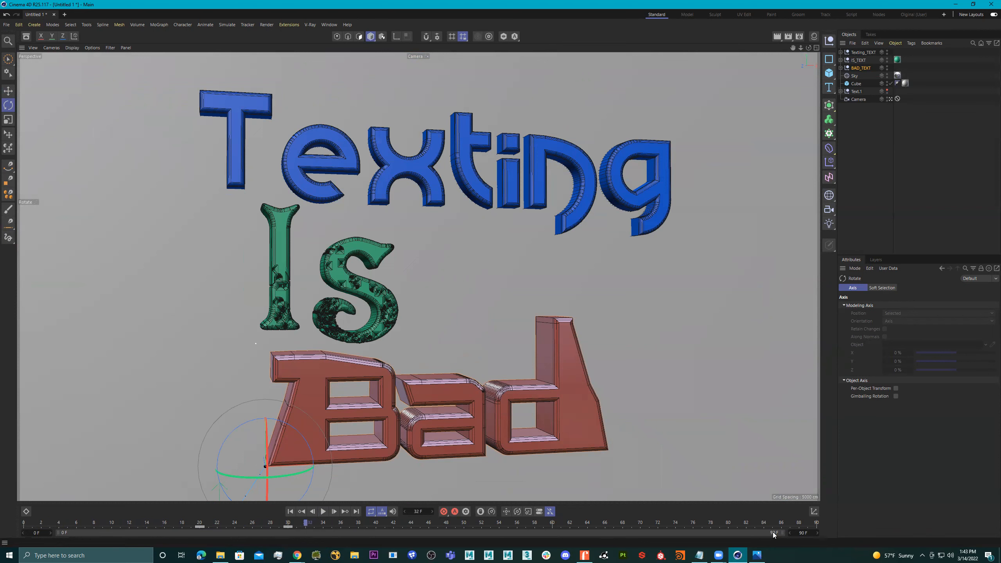
pyautogui.click(802, 532)
pyautogui.write('32')
pyautogui.press('Return')
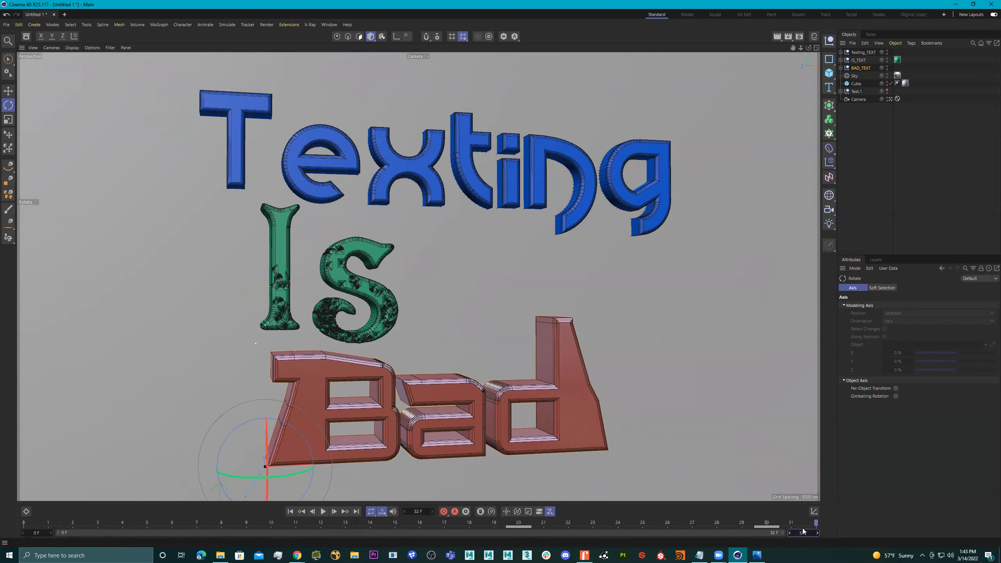
pyautogui.click(323, 512)
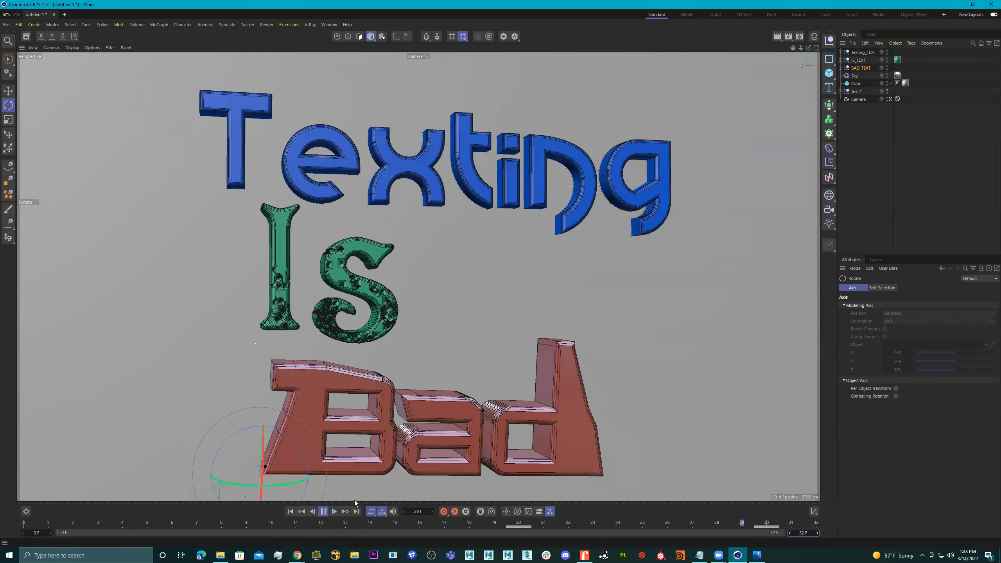
pyautogui.click(323, 511)
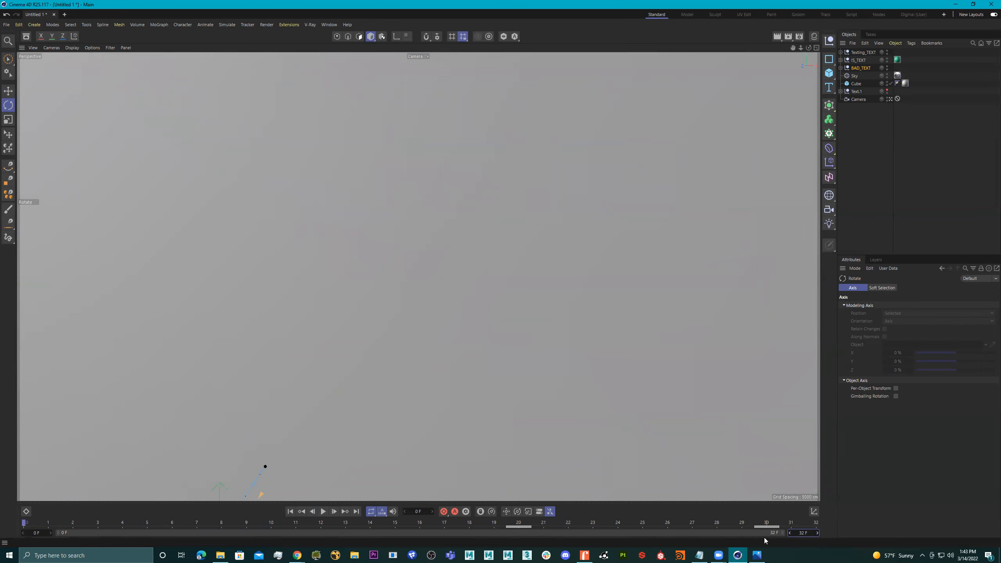
# Restore the timeline's end frame to 90 and play the animation through the camera.
pyautogui.doubleClick(803, 533)
pyautogui.write('90')
pyautogui.press('Return')
pyautogui.click(323, 511)
pyautogui.click(323, 511)
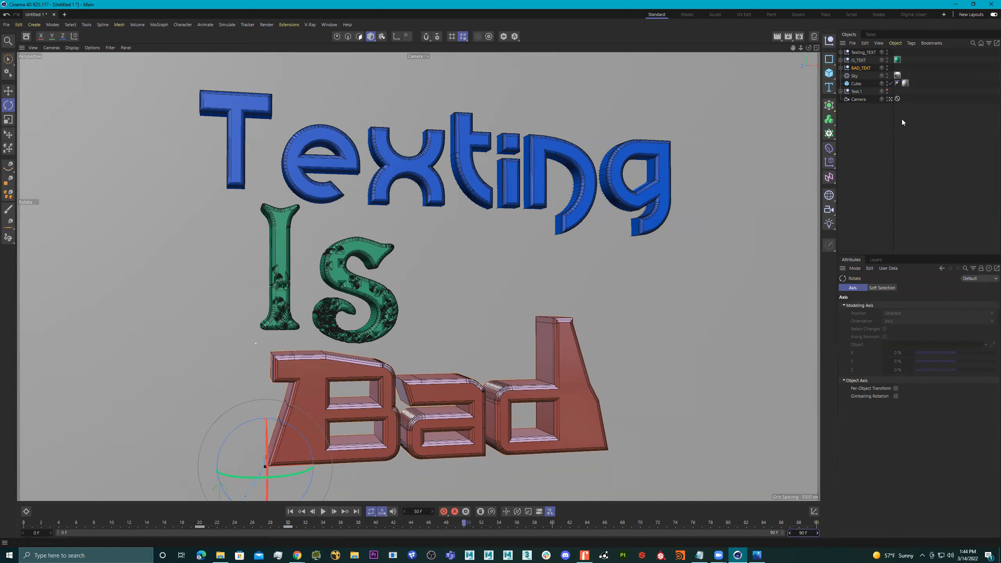
# Select all keyframes of Texting_TEXT, IS_TEXT and BAD_TEXT, stretch their timing so the last keys fall at about frame 47, and play the animation.
pyautogui.click(862, 52)
pyautogui.keyDown('shift'); pyautogui.click(860, 68); pyautogui.keyUp('shift')
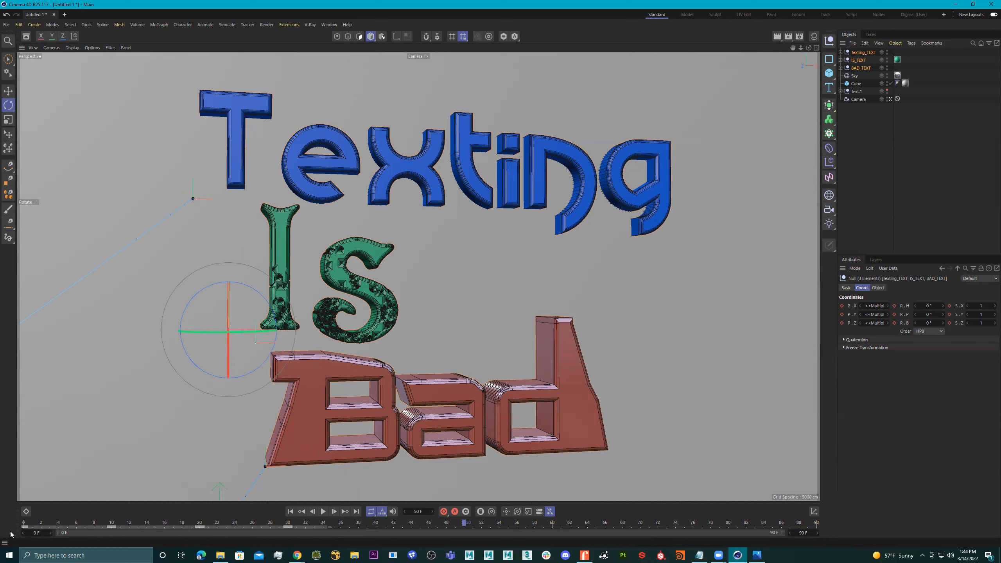
pyautogui.click(92, 526)
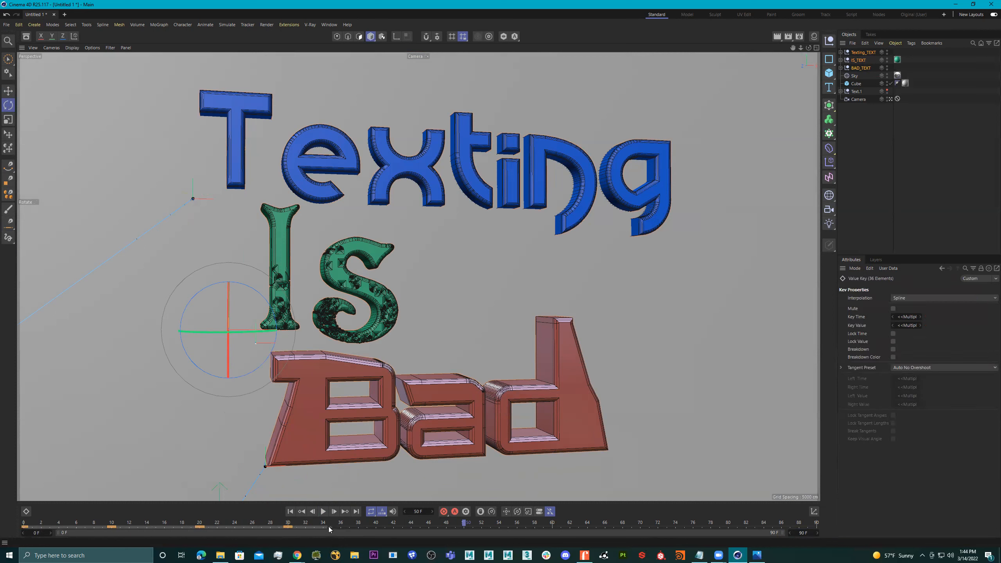
pyautogui.moveTo(329, 526); pyautogui.dragTo(500, 537)
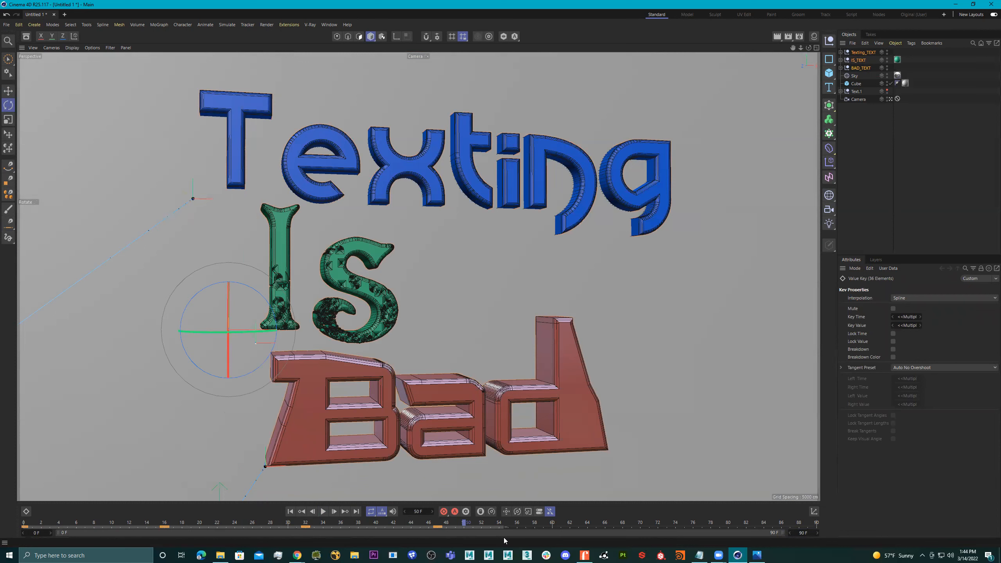
pyautogui.click(323, 511)
pyautogui.click(323, 513)
# Stretch the selected keyframes further so the last keys fall at about frame 66, and play the slower animation.
pyautogui.moveTo(504, 526); pyautogui.dragTo(698, 527)
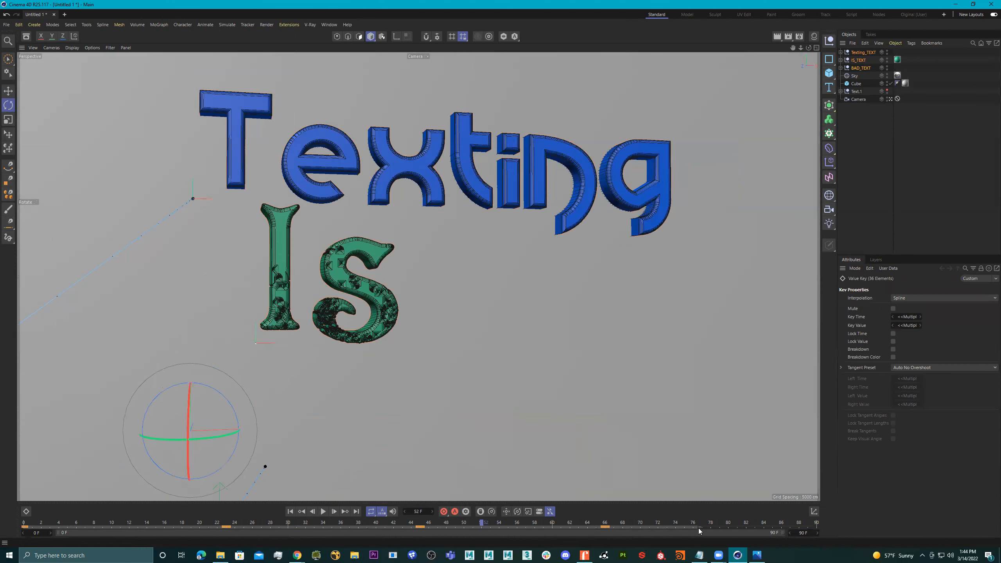
pyautogui.click(323, 511)
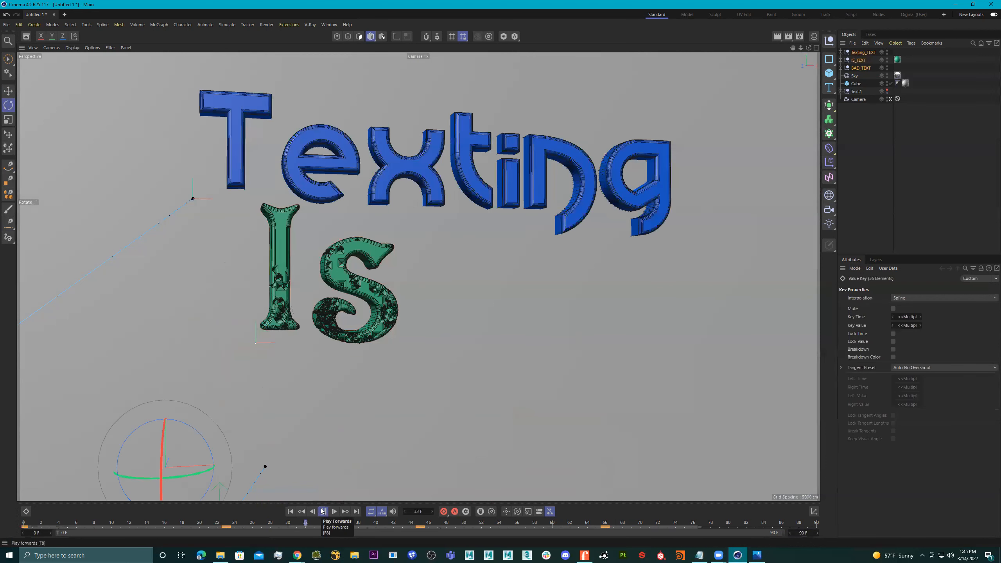
pyautogui.click(322, 511)
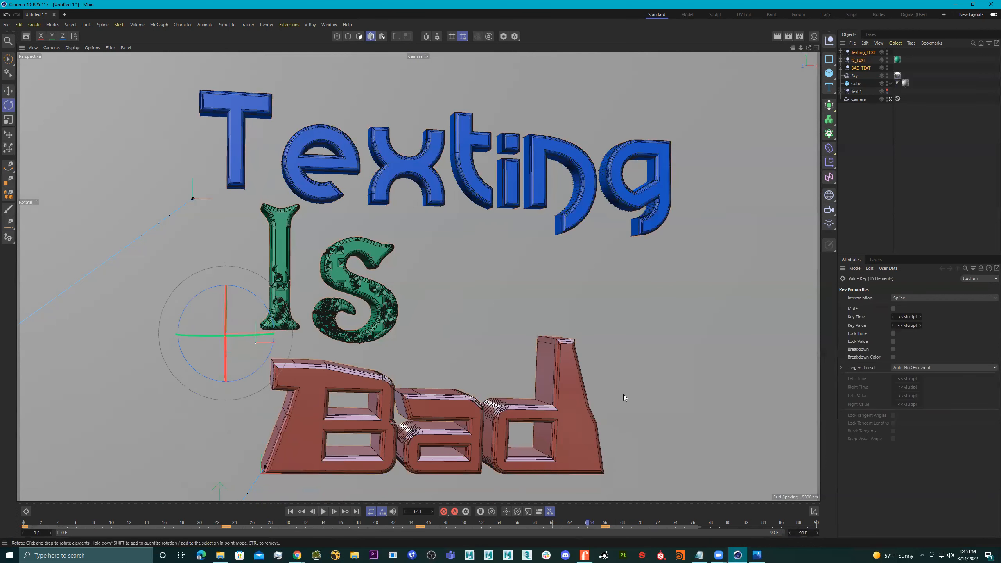
# Render frame 64 and frame 19 to the Picture Viewer.
pyautogui.click(787, 37)
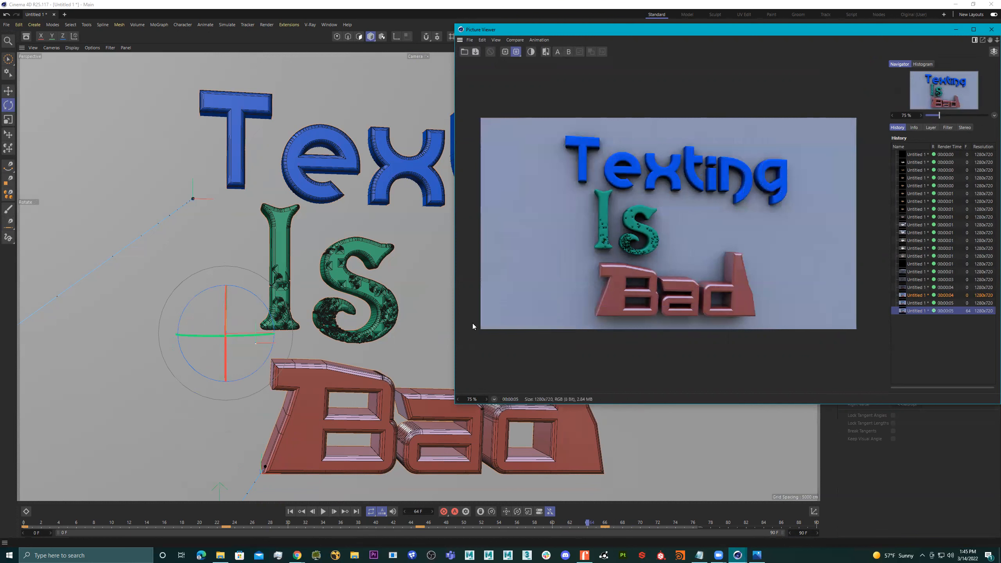
pyautogui.click(191, 524)
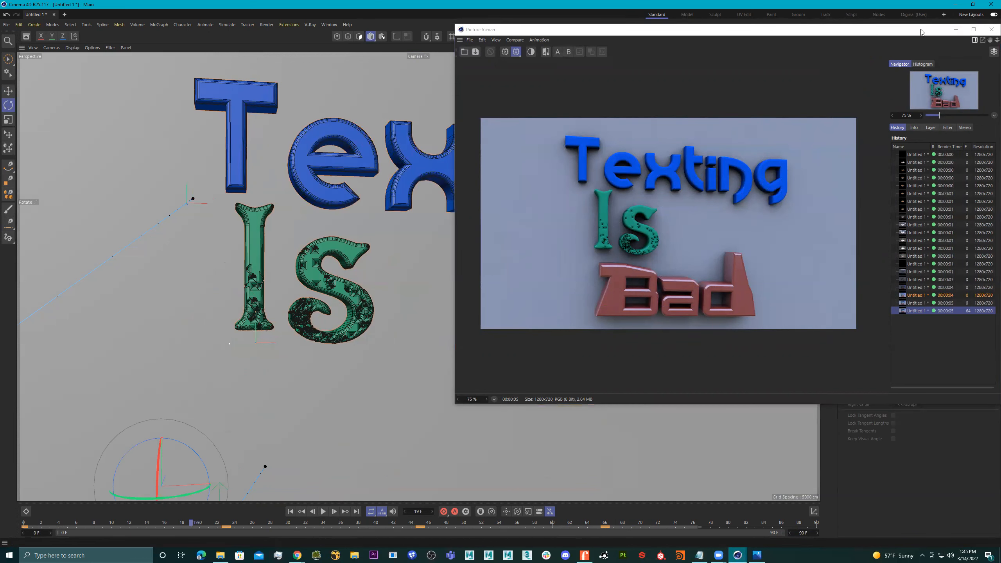
pyautogui.moveTo(920, 31); pyautogui.dragTo(832, 102)
pyautogui.hotkey('shift', 'r')
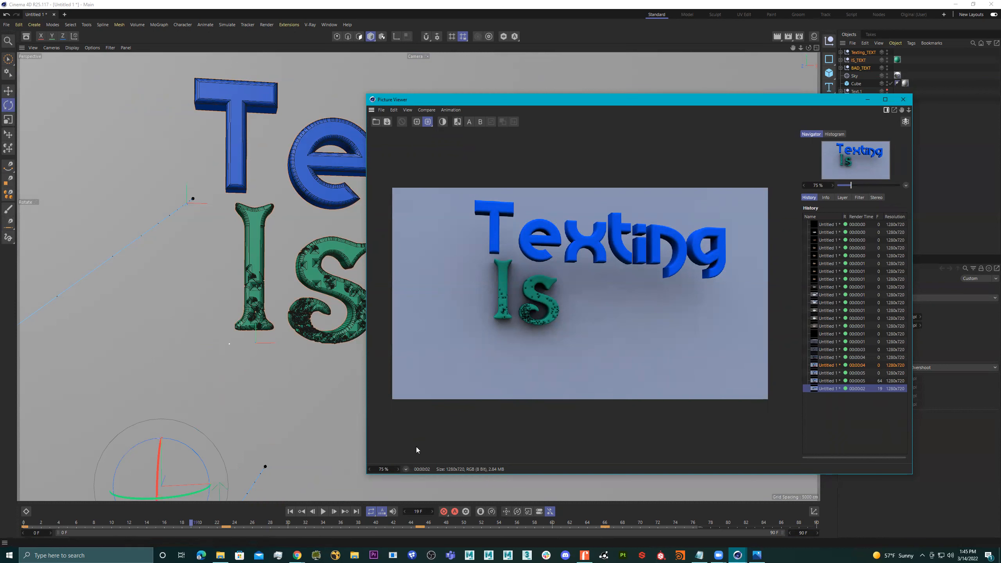
# Compare the rendered images of frames 64 and 19 by switching between them in the Picture Viewer history.
pyautogui.click(834, 381)
pyautogui.click(826, 388)
pyautogui.click(826, 382)
pyautogui.click(826, 390)
pyautogui.click(832, 382)
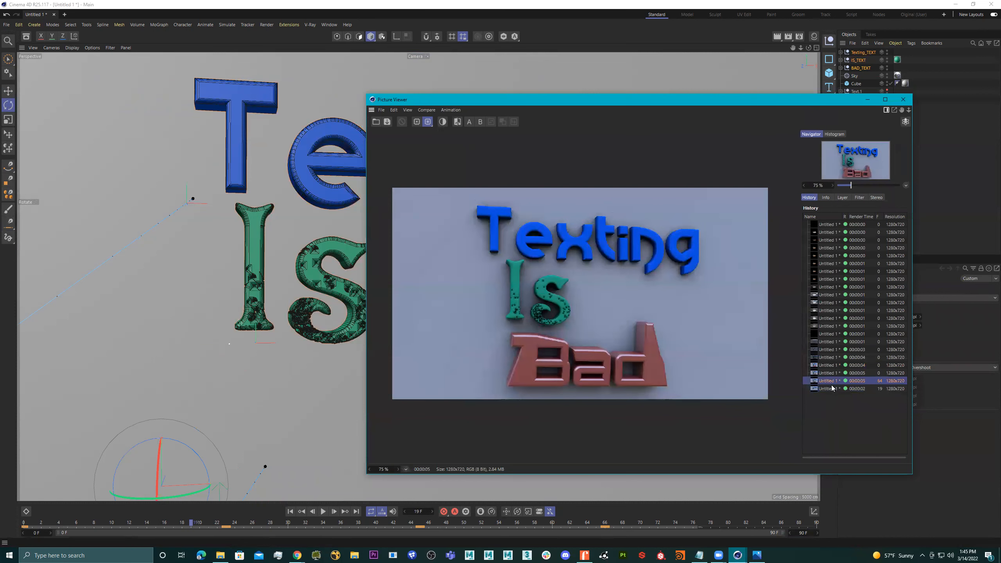
pyautogui.click(831, 388)
pyautogui.click(831, 382)
pyautogui.click(830, 387)
pyautogui.click(830, 382)
pyautogui.click(832, 374)
pyautogui.click(832, 388)
pyautogui.click(831, 382)
pyautogui.click(829, 388)
pyautogui.click(829, 381)
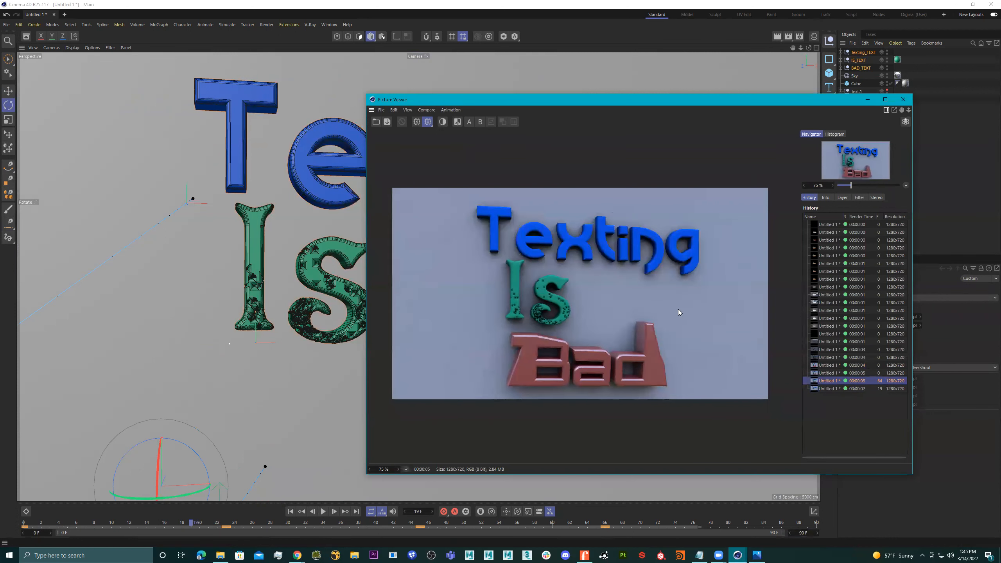